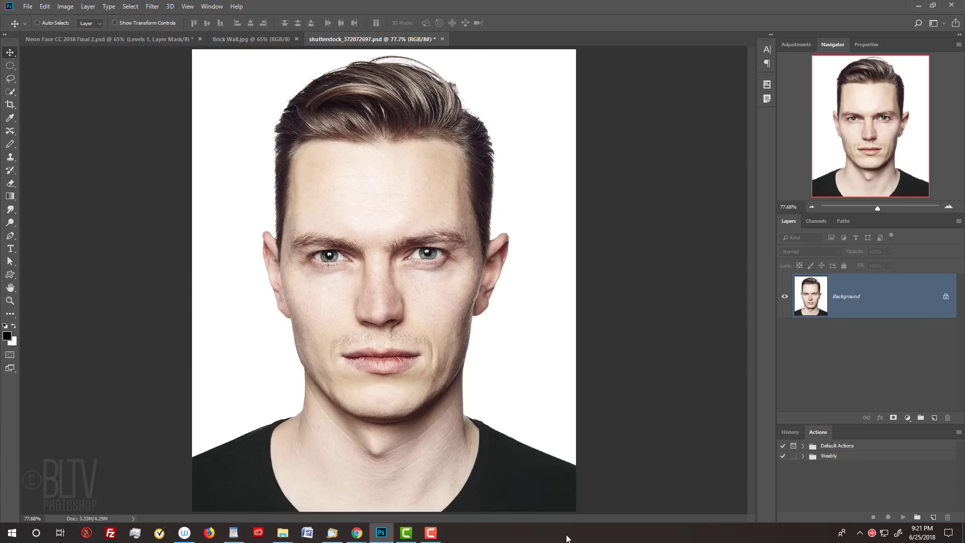
Step: Drag the face portrait onto the Brick Wall canvas as a new layer
click(247, 39)
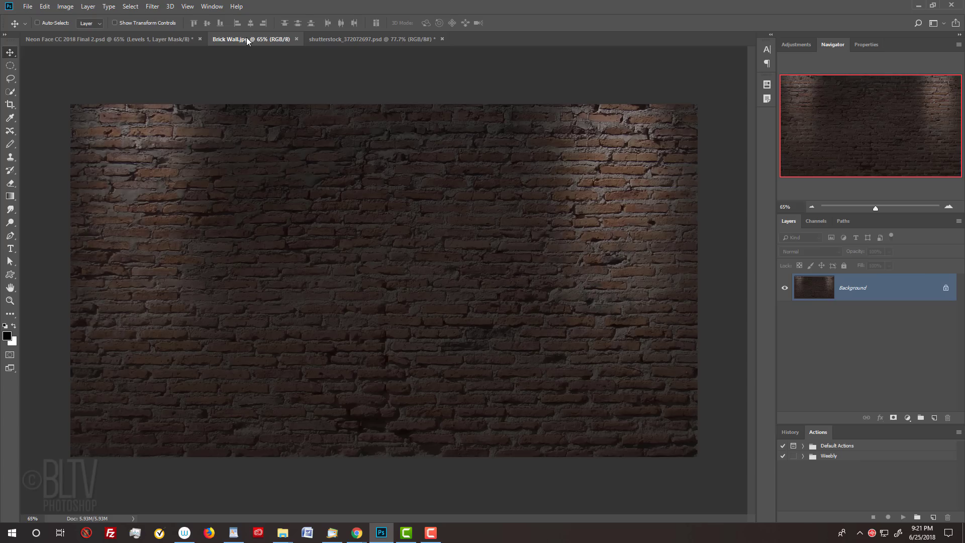
click(347, 39)
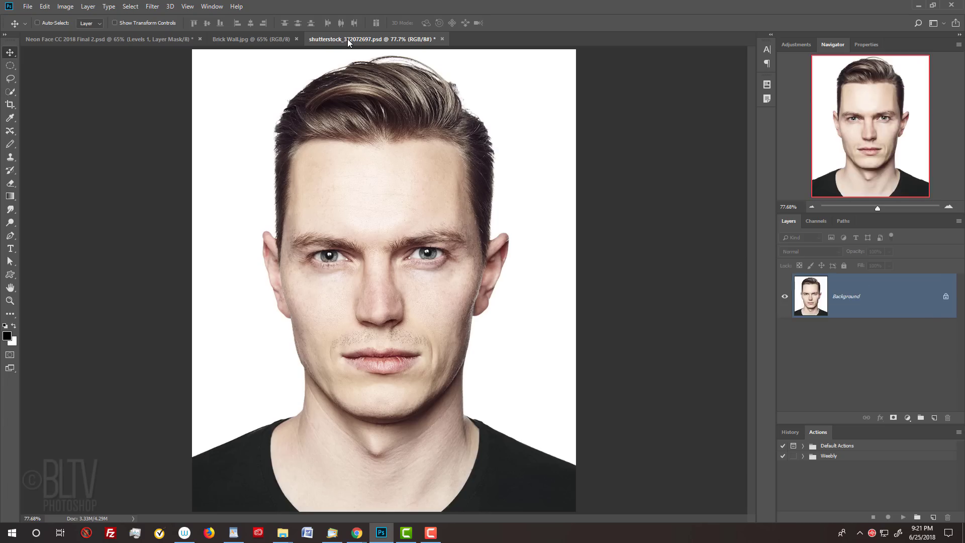
key(v)
click(266, 40)
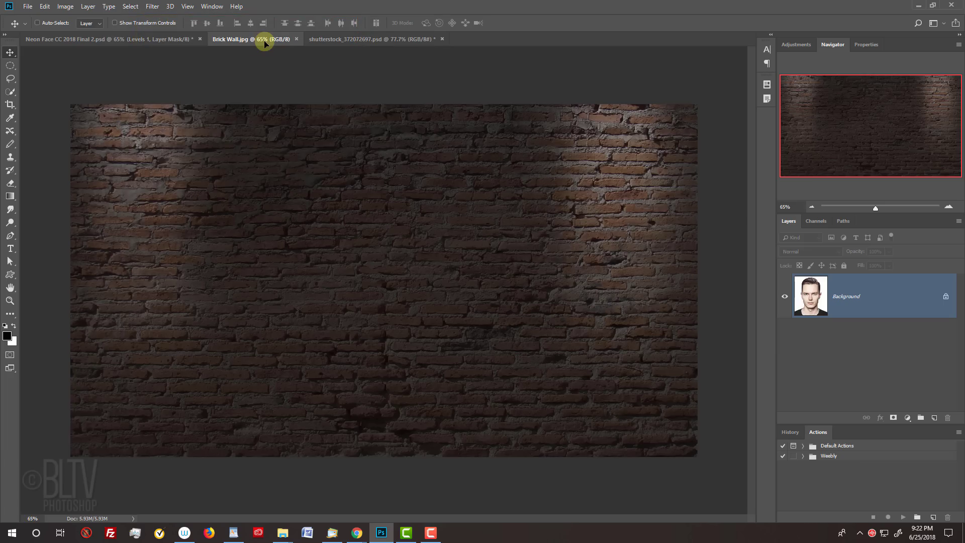
drag(265, 44, 330, 173)
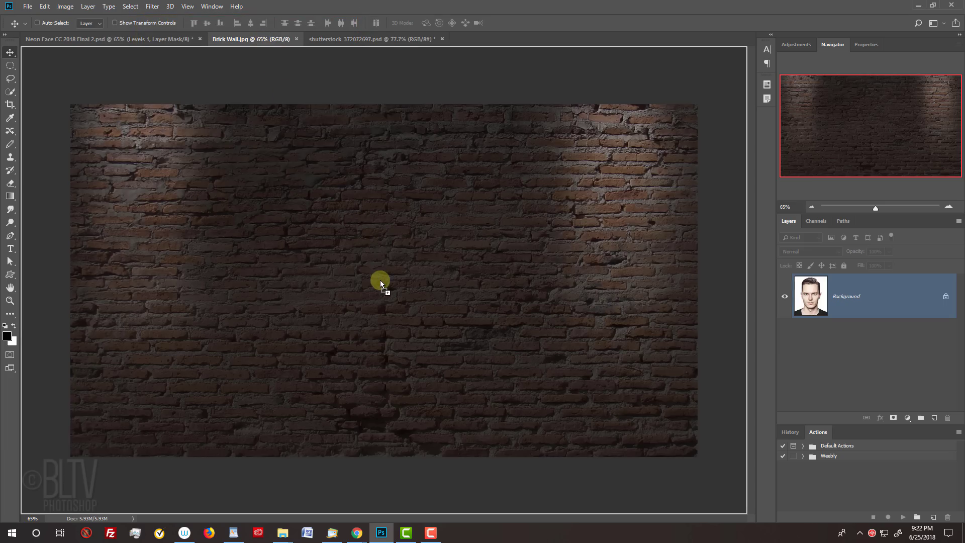
drag(381, 282, 380, 279)
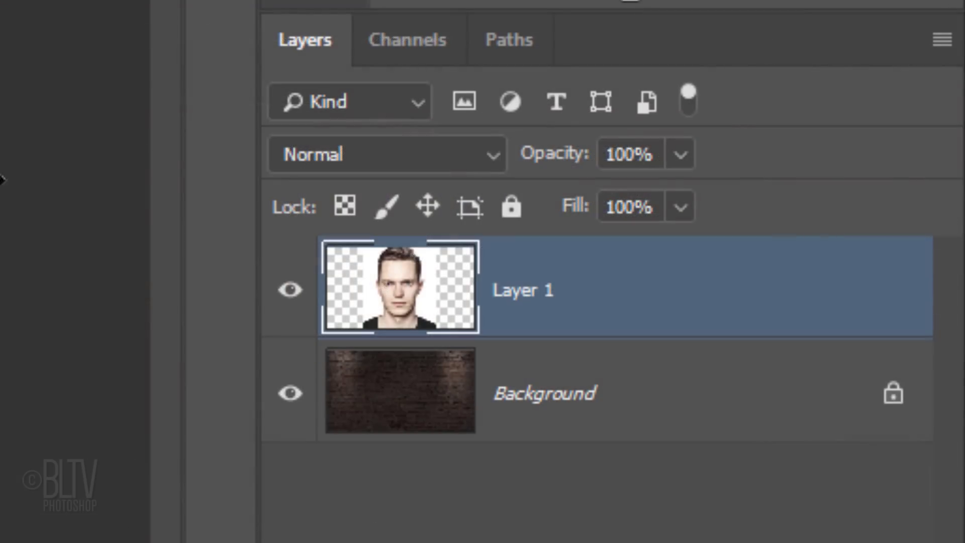
Step: Set the face layer to 50% opacity, scale it evenly, and shift it lower
click(624, 154)
text(50)
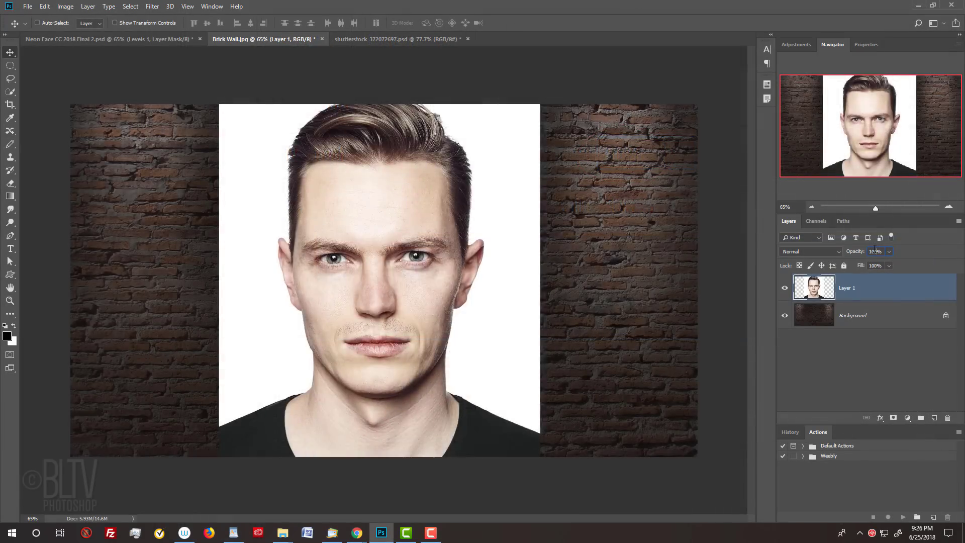
key(Return)
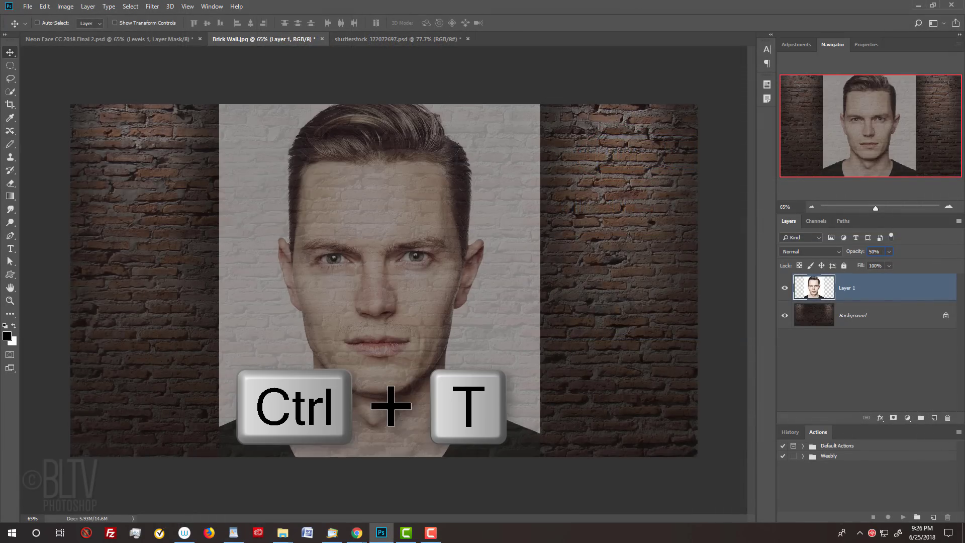
key(ctrl+t)
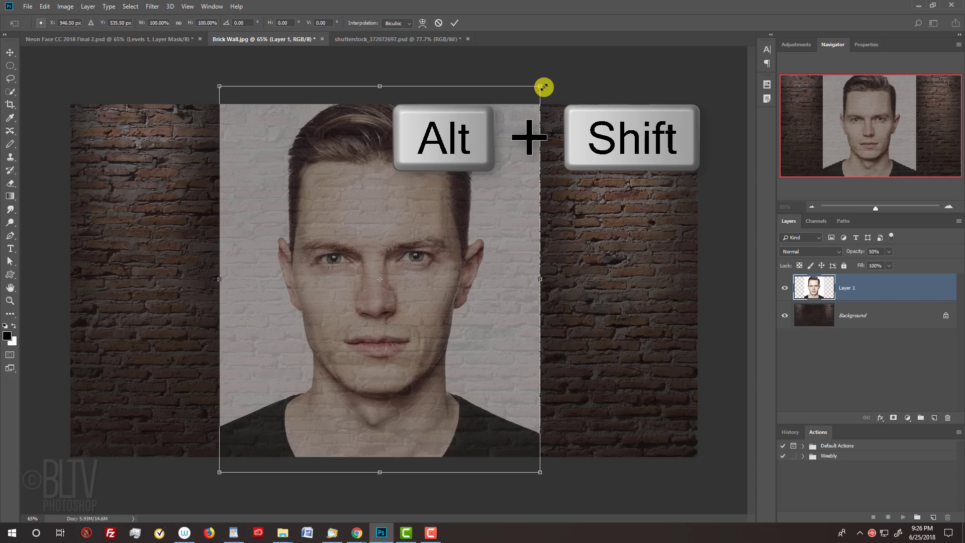
drag(544, 87, 560, 110)
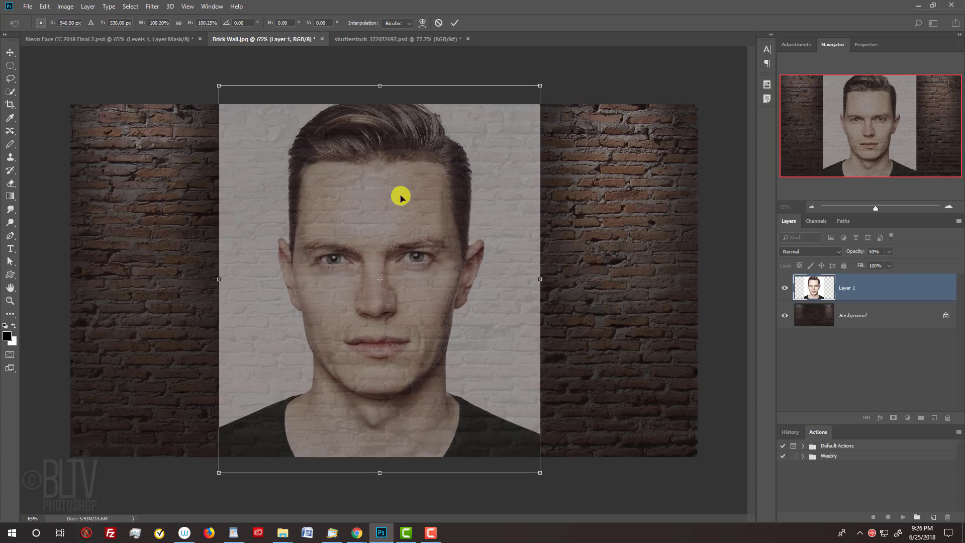
drag(401, 197, 403, 213)
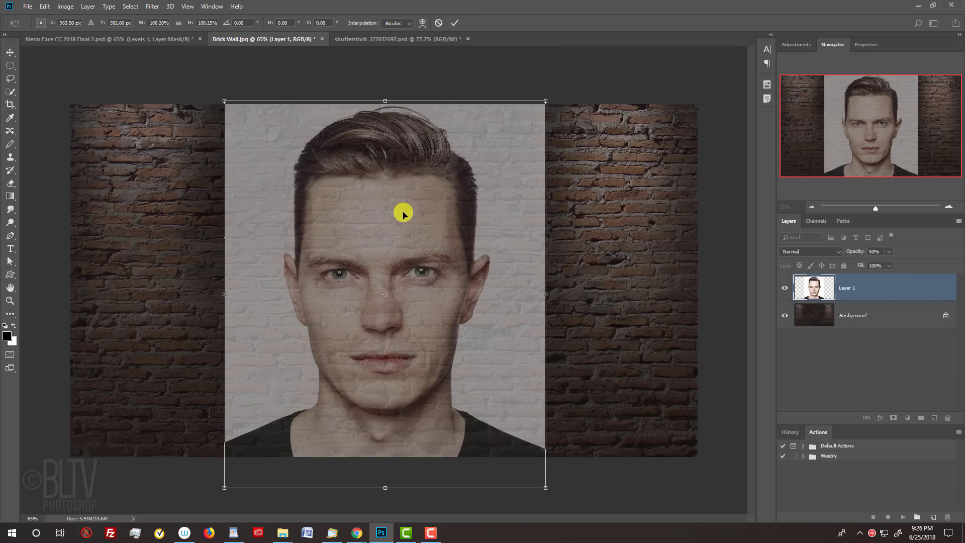
Step: Commit the transform, restore 100% opacity, mask the head, and add a white-filled layer beneath
key(Return)
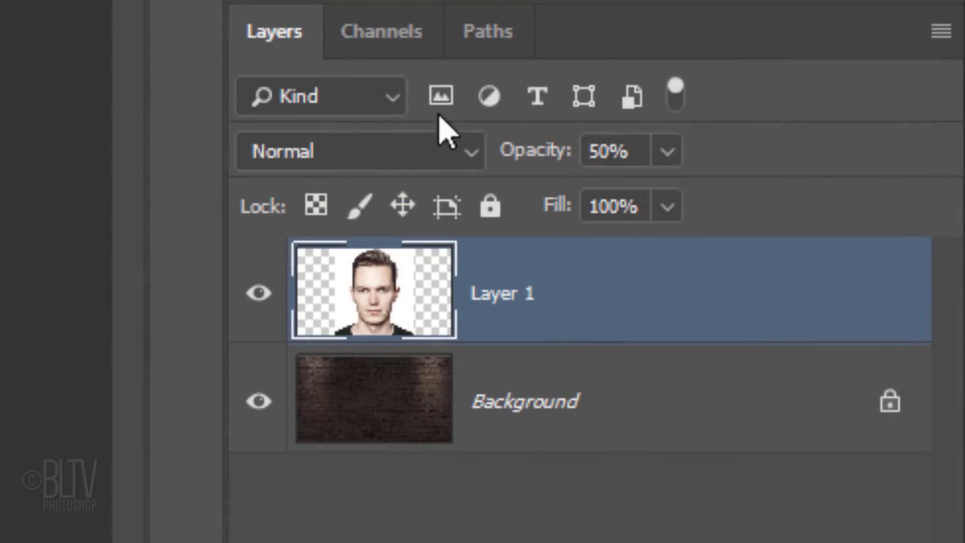
drag(667, 150, 892, 196)
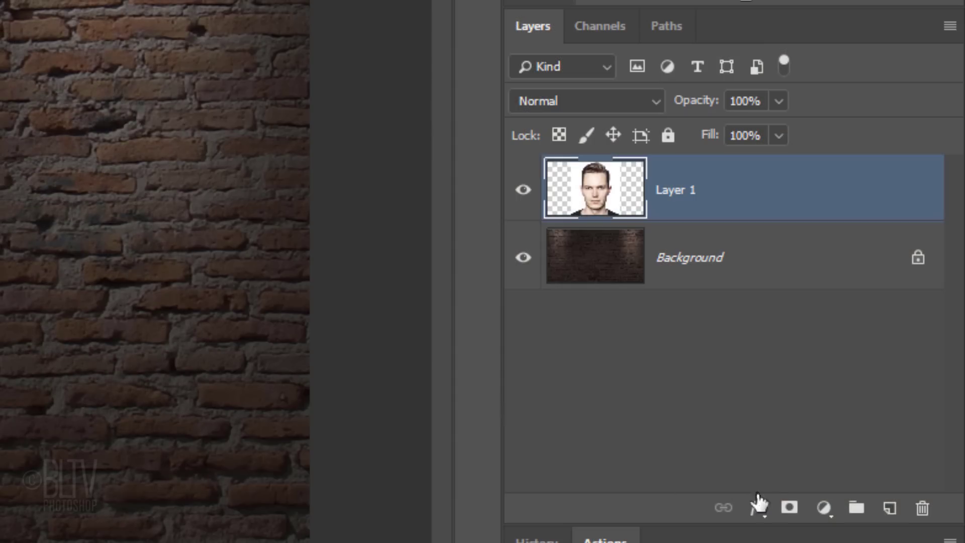
click(789, 510)
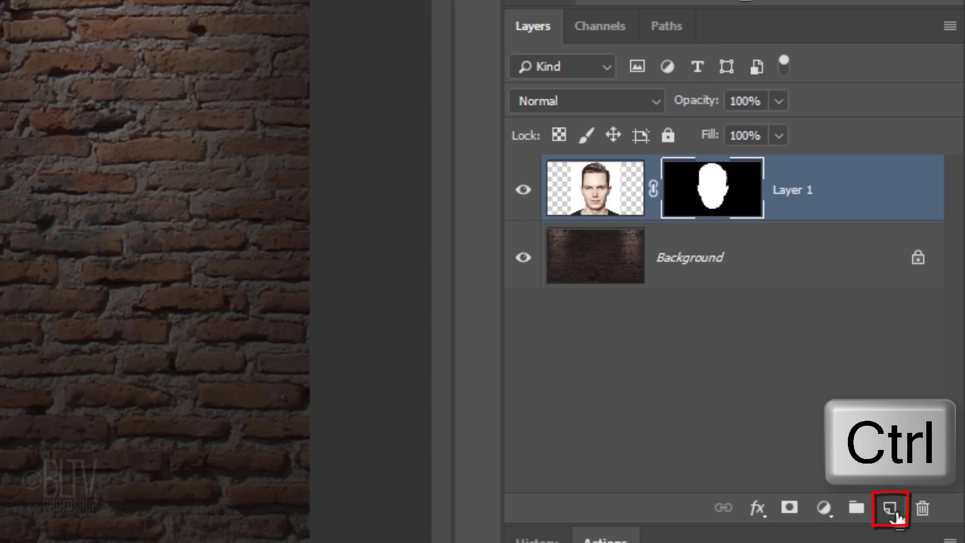
ctrl+click(892, 510)
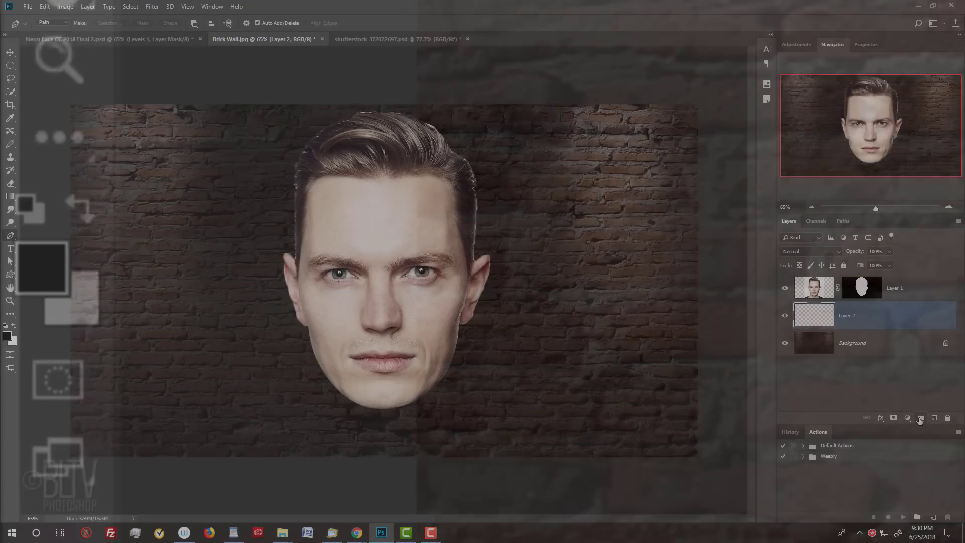
key(ctrl+Delete)
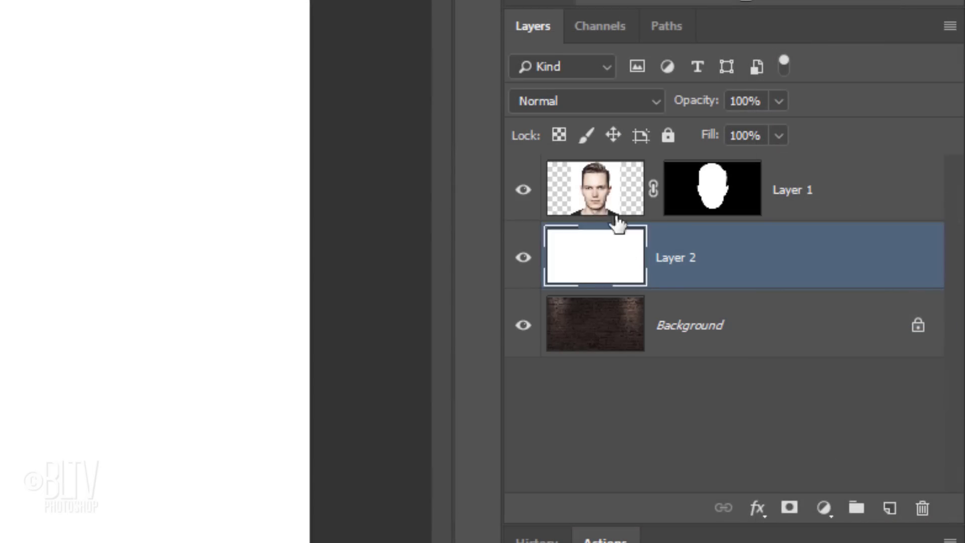
Step: Convert Layer 1 and the white layer together into one smart object
shift+click(817, 289)
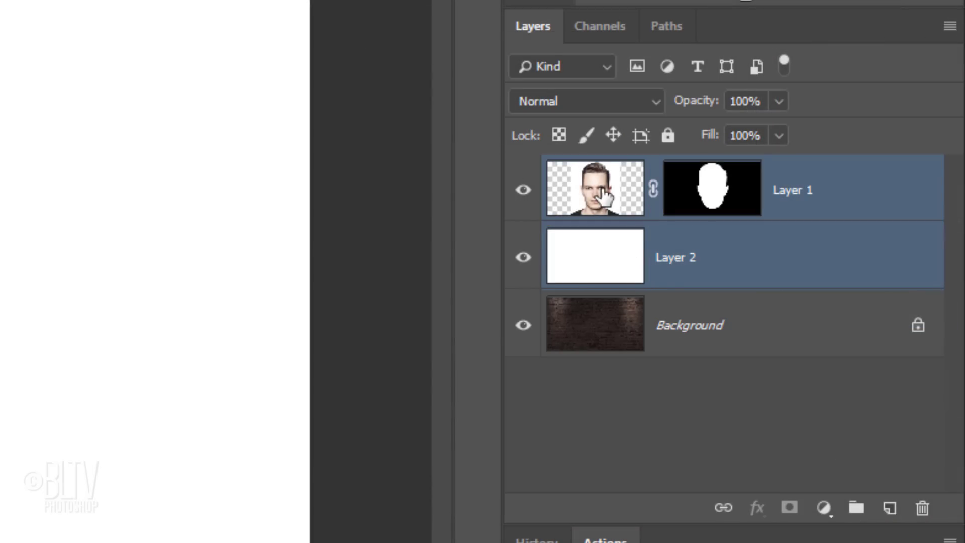
click(948, 26)
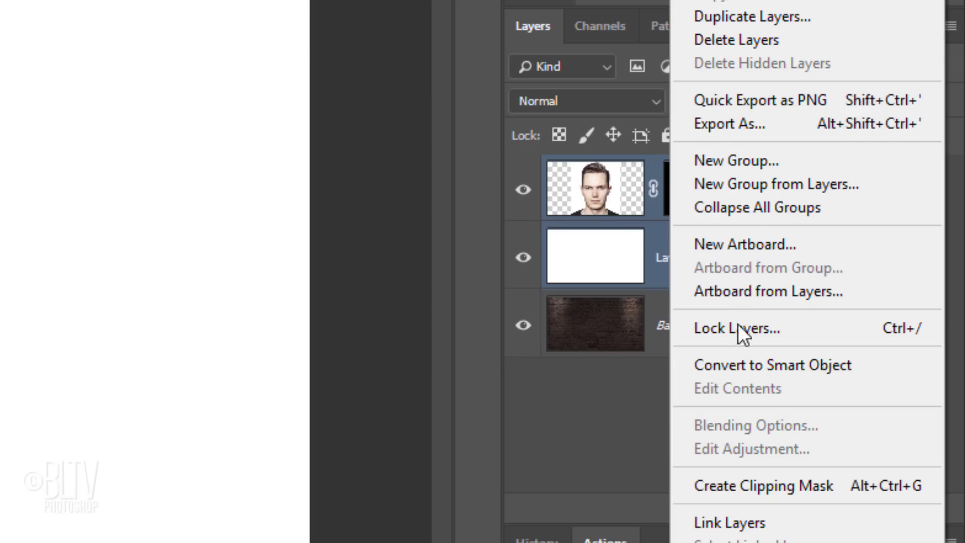
click(740, 358)
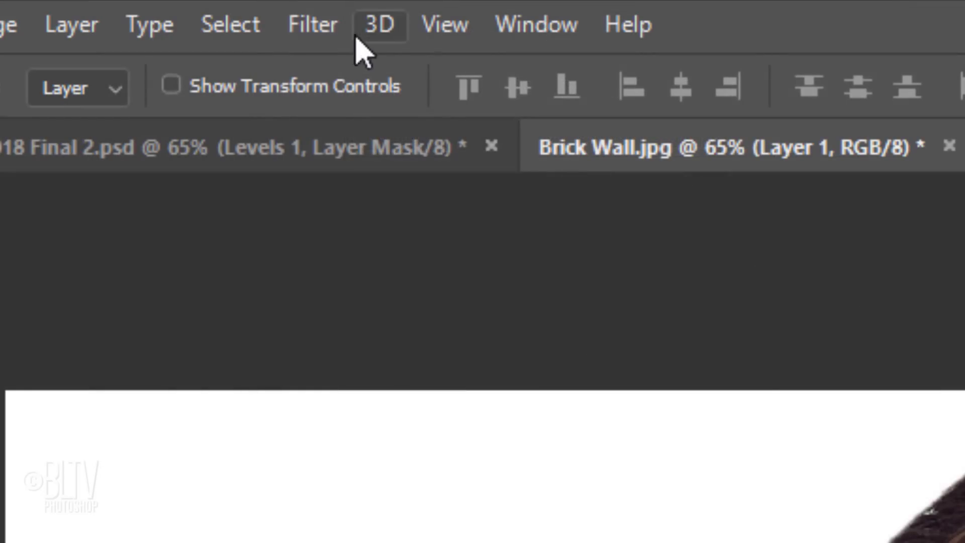
Step: Apply the Glowing Edges filter (3, 9, 15) from the Filter Gallery
click(322, 28)
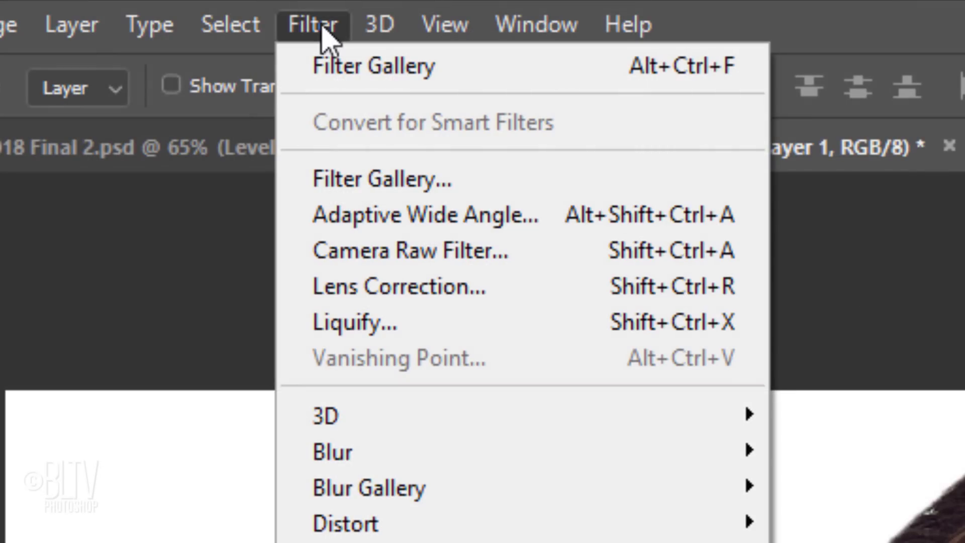
click(334, 179)
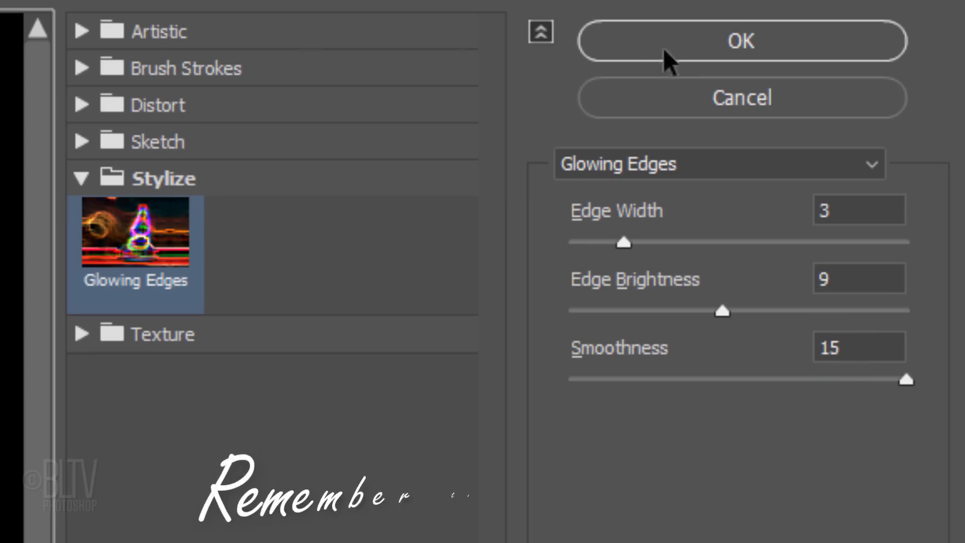
click(728, 47)
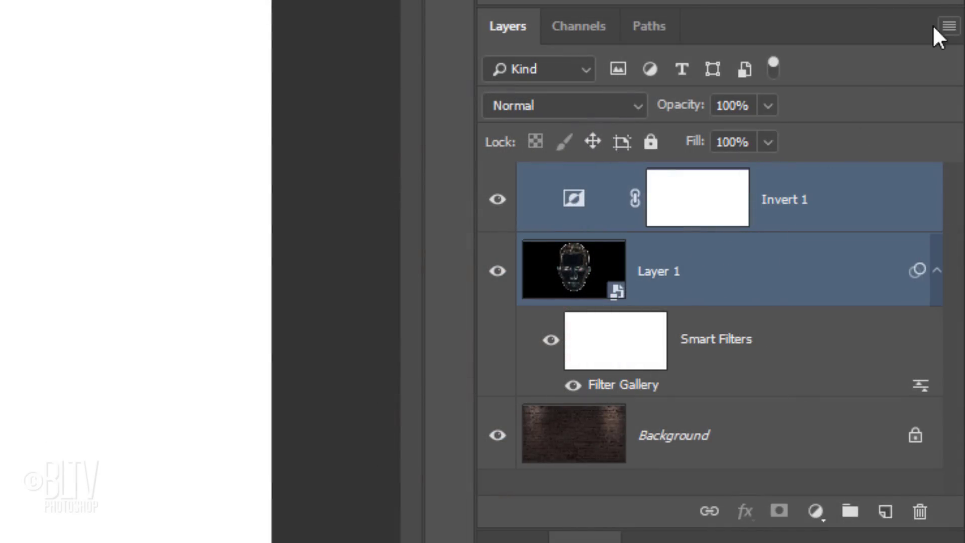
Step: Combine the glowing face and Invert 1 into a single smart object
click(948, 26)
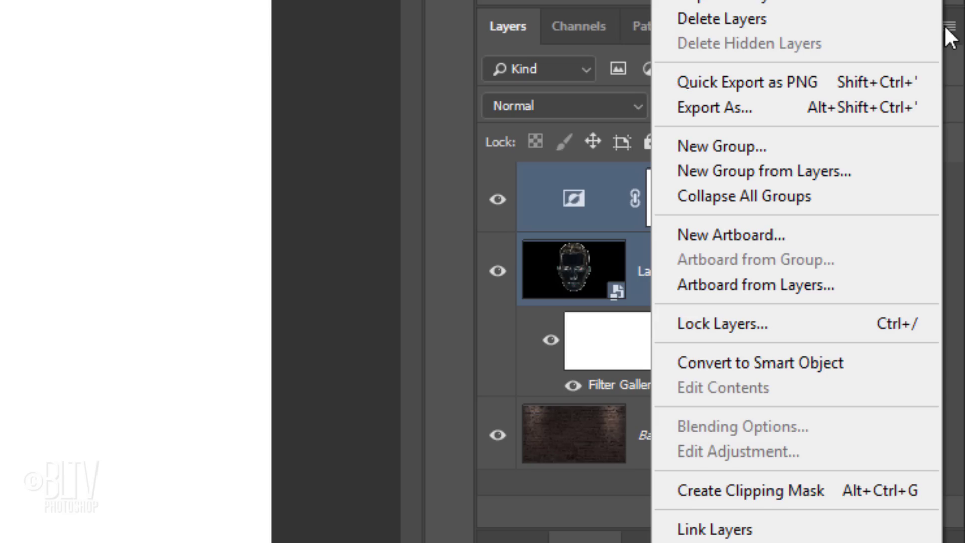
click(719, 366)
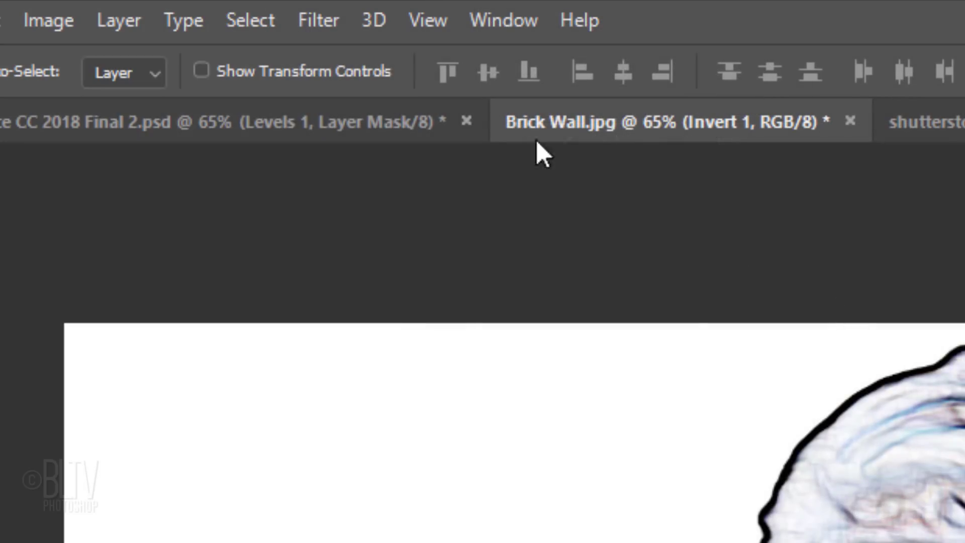
click(330, 23)
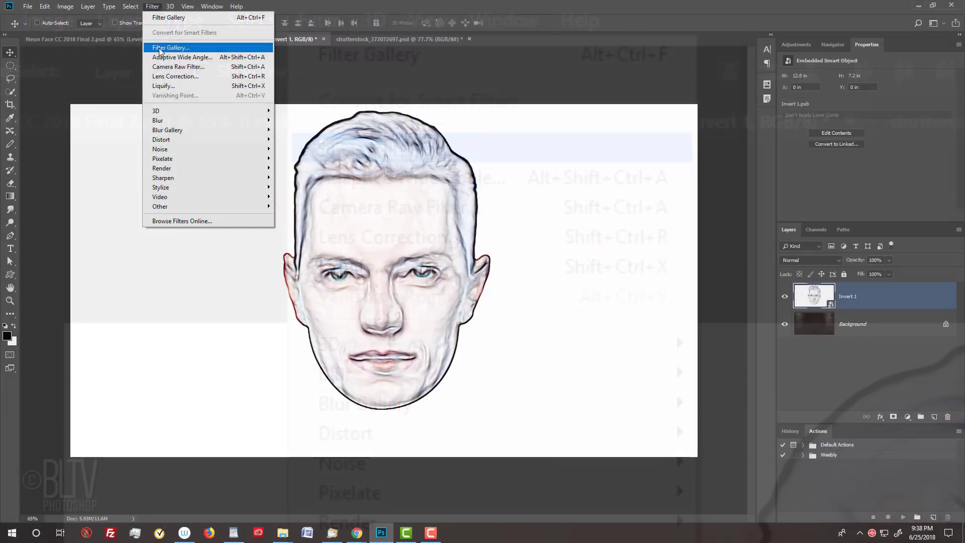
click(337, 148)
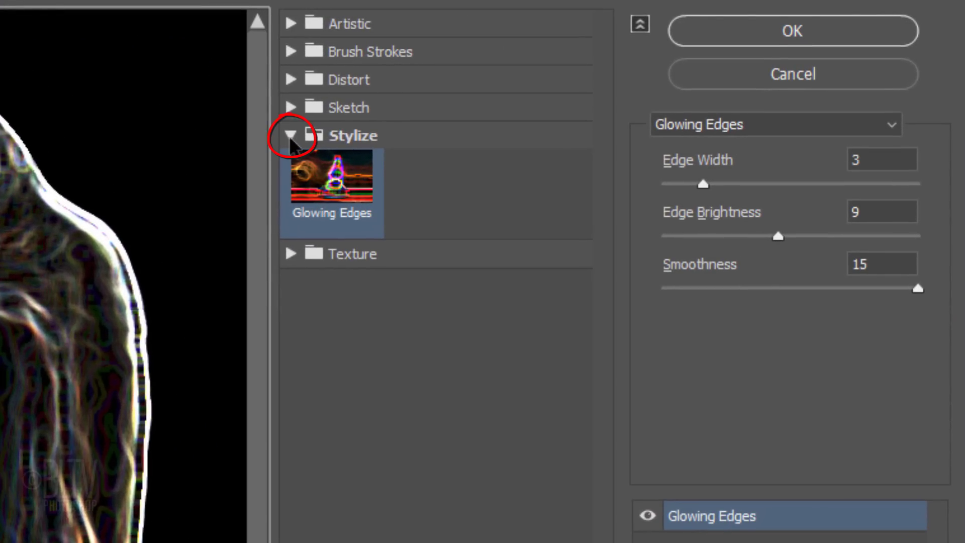
Step: Apply the Sketch > Stamp filter with Light/Dark Balance 8 and Smoothness 4
click(290, 140)
click(290, 110)
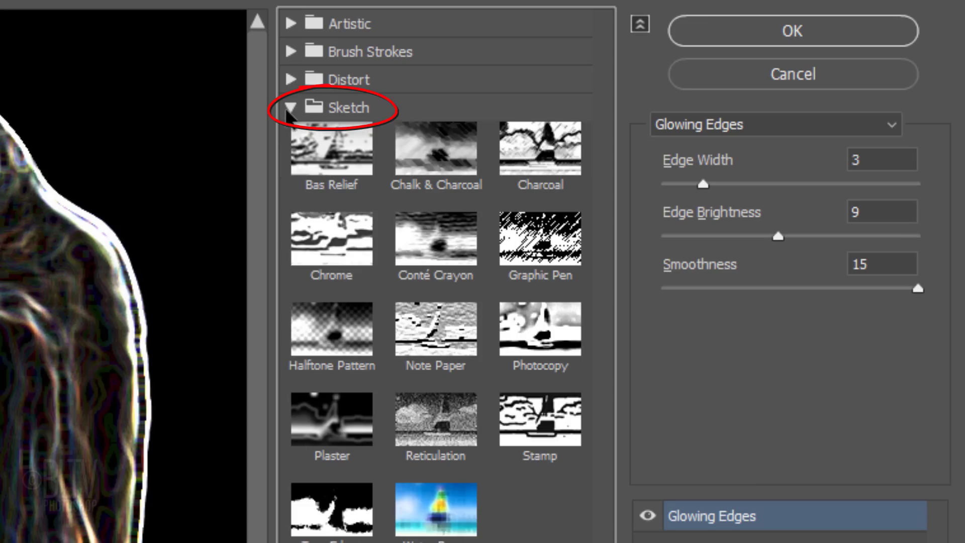
click(531, 424)
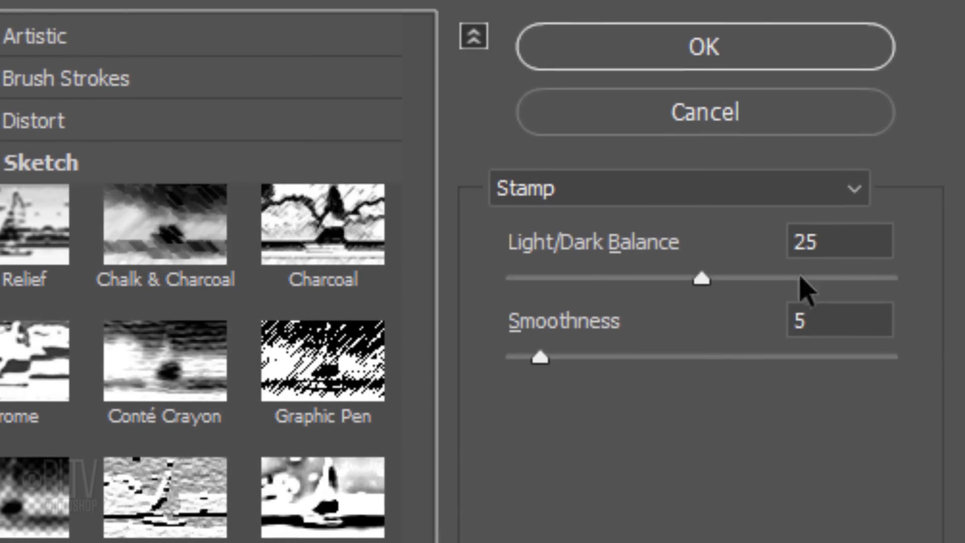
click(843, 232)
double_click(837, 242)
text(8)
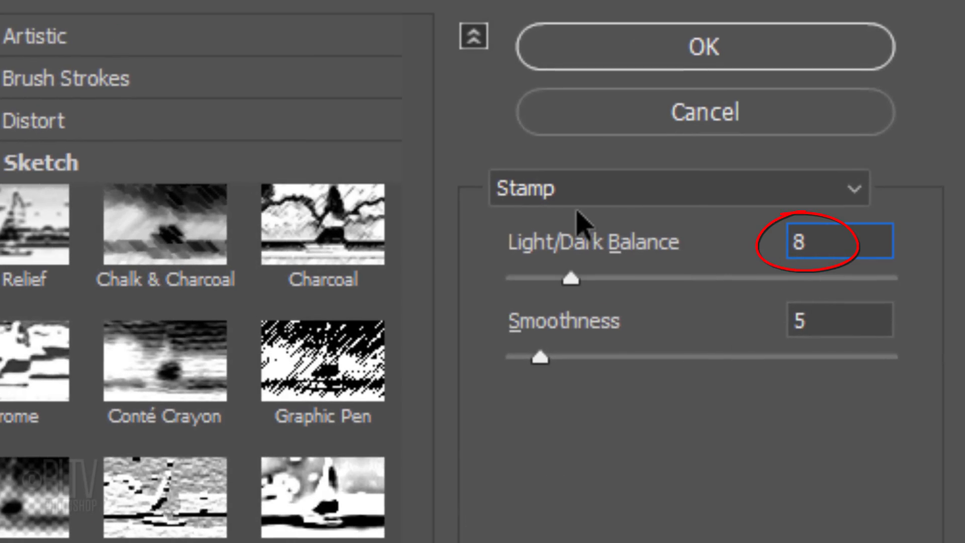
click(791, 321)
key(BackSpace)
text(4)
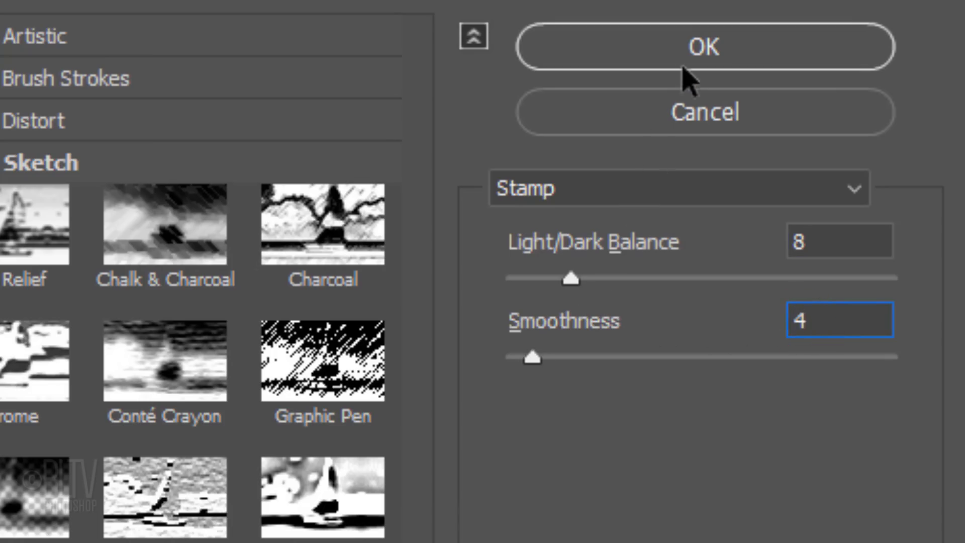
click(661, 60)
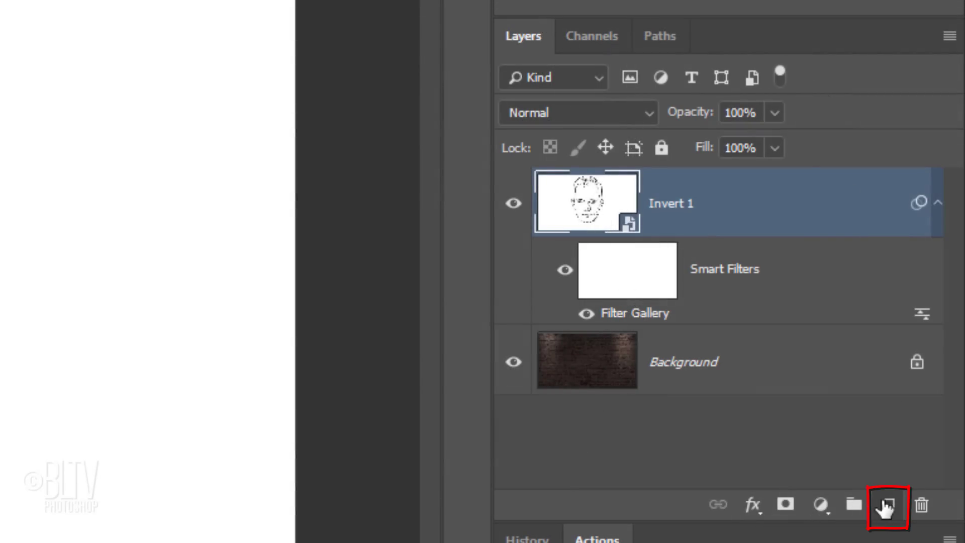
Step: Add a new empty layer and choose a 30 px Pencil at 100% hardness
click(886, 507)
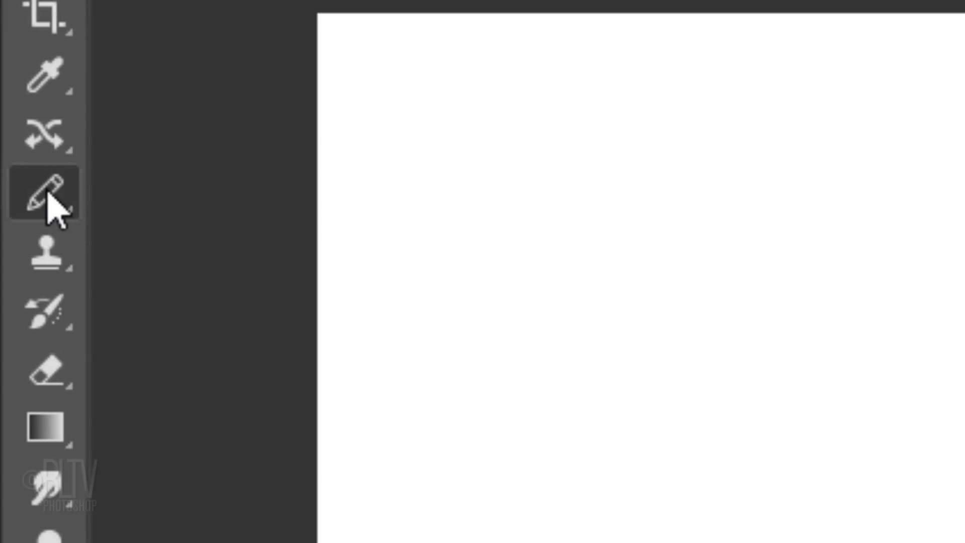
right_click(45, 198)
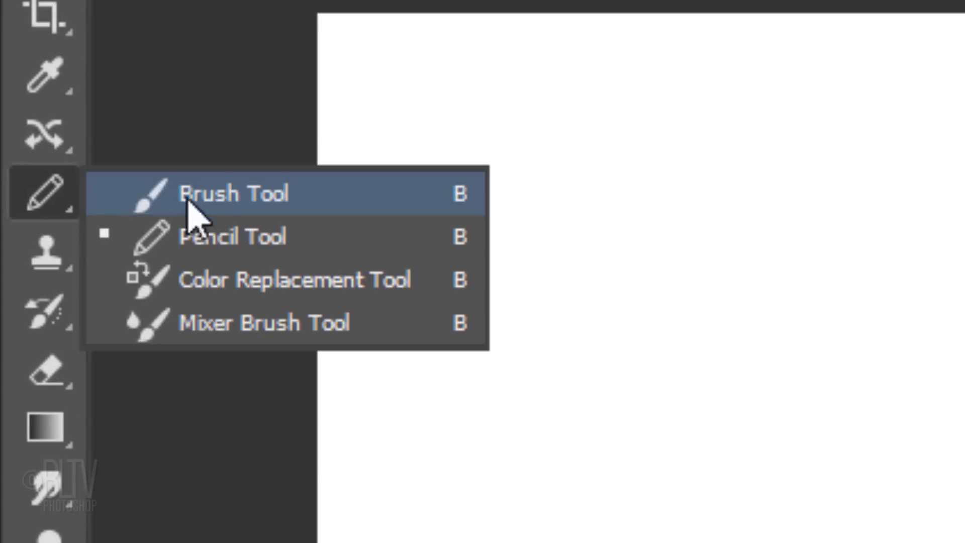
click(203, 242)
click(215, 96)
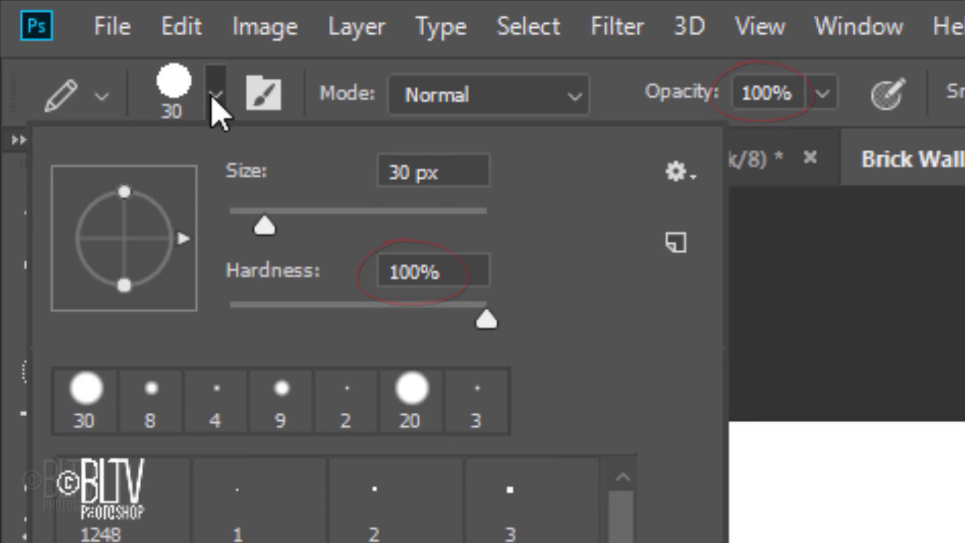
click(212, 99)
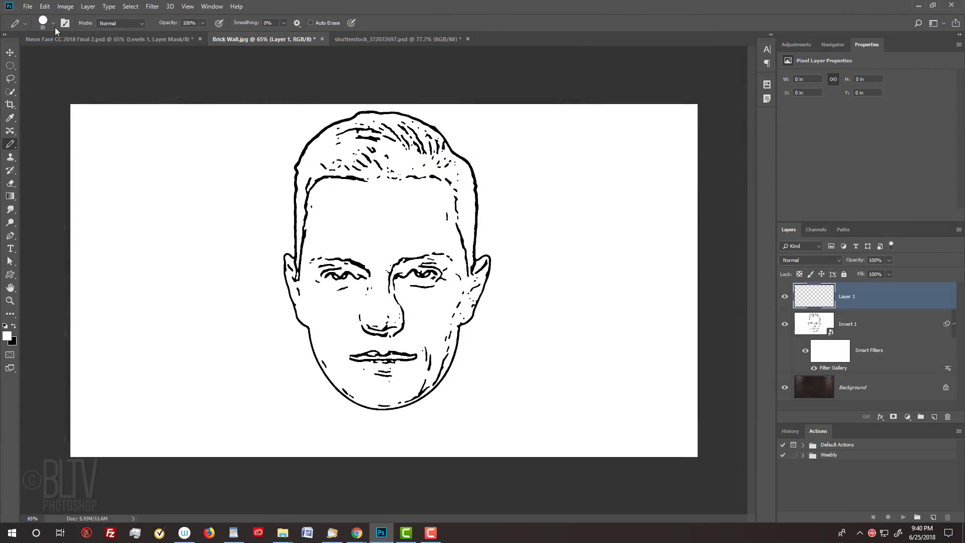
Step: Zoom in and paint white over the stray specks and extra nose and cheek lines
key(z)
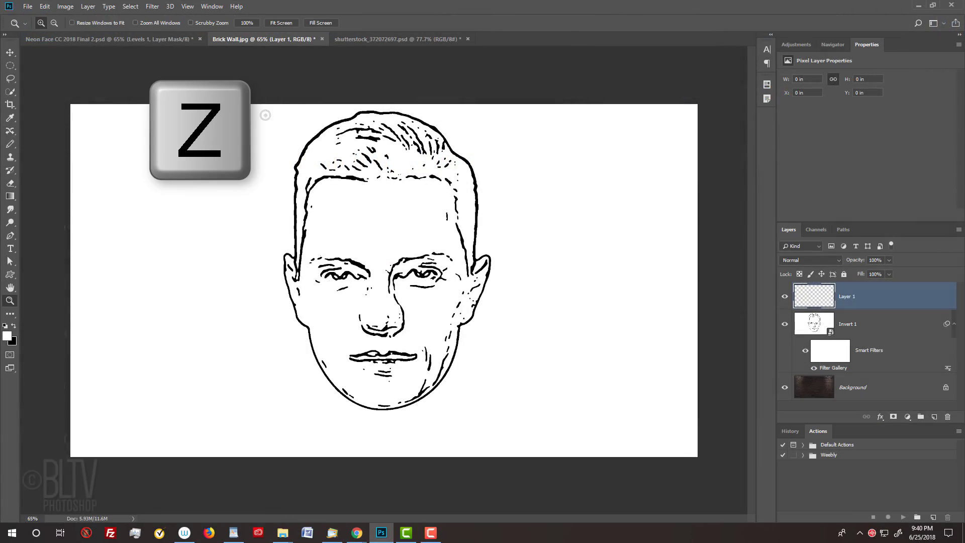
drag(265, 116, 519, 423)
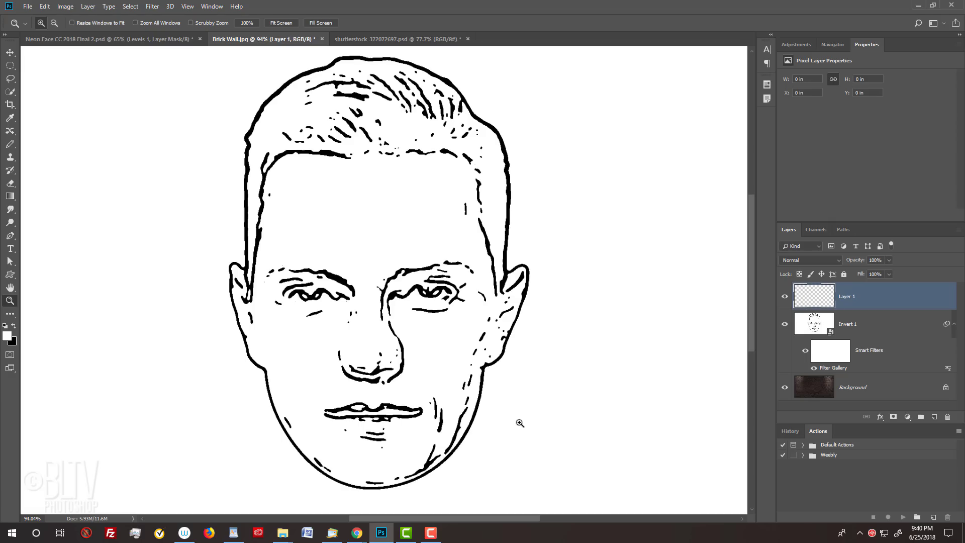
key(b)
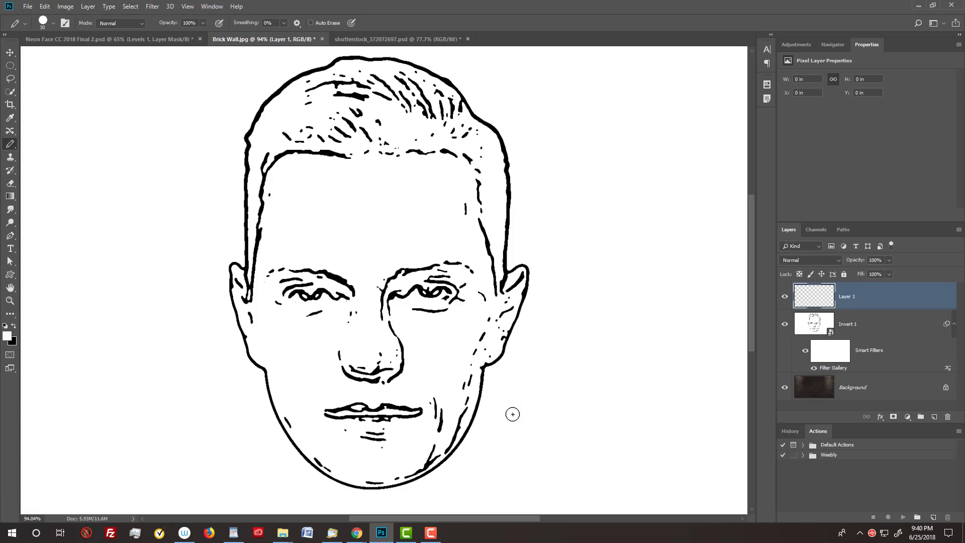
key(Caps_Lock)
key(Caps_Lock)
key(bracketright)
key(bracketleft)
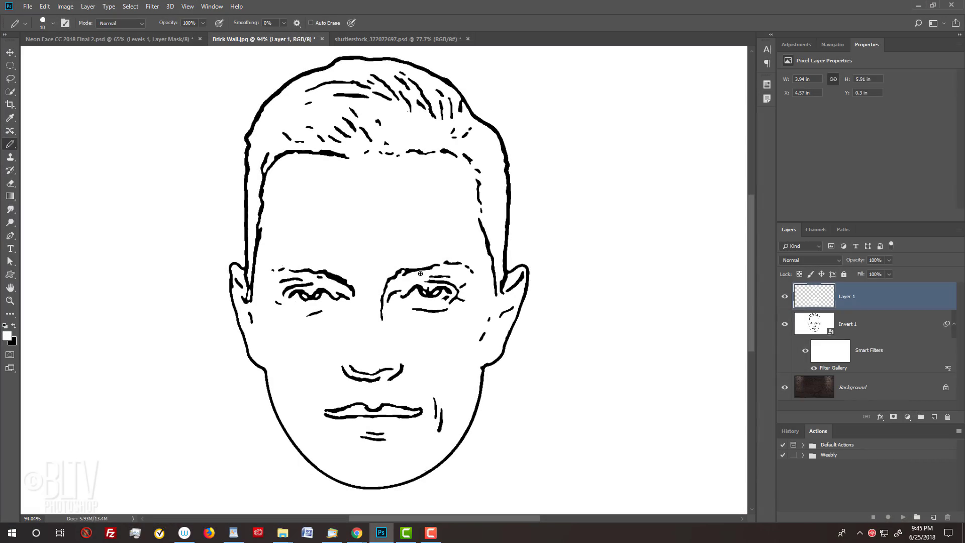
key(ctrl+minus)
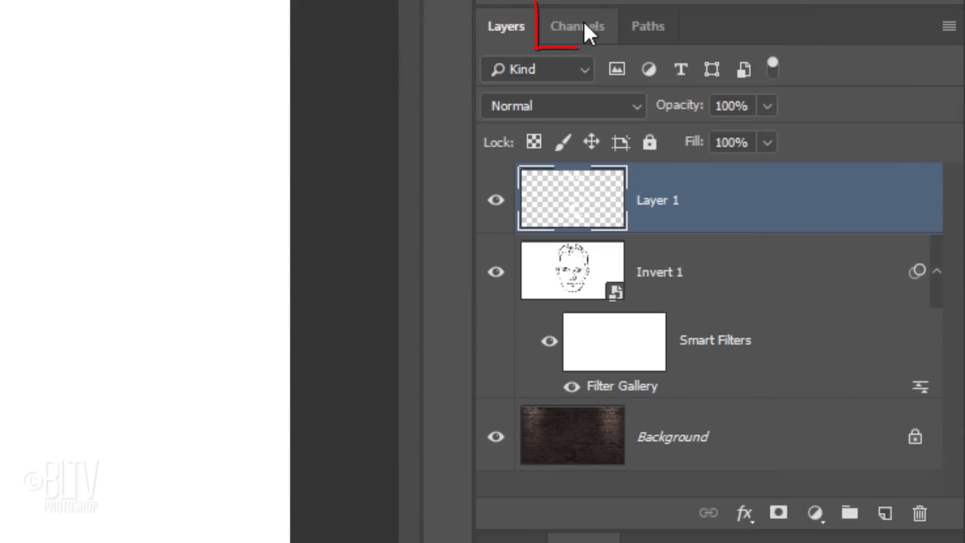
Step: Load the selection from the RGB channel and contract it by 1 pixel
click(816, 230)
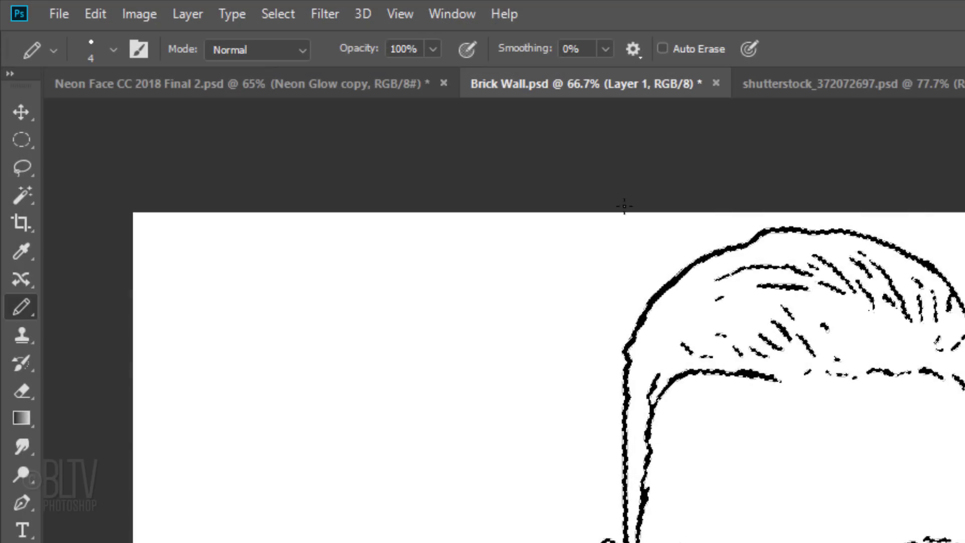
click(281, 14)
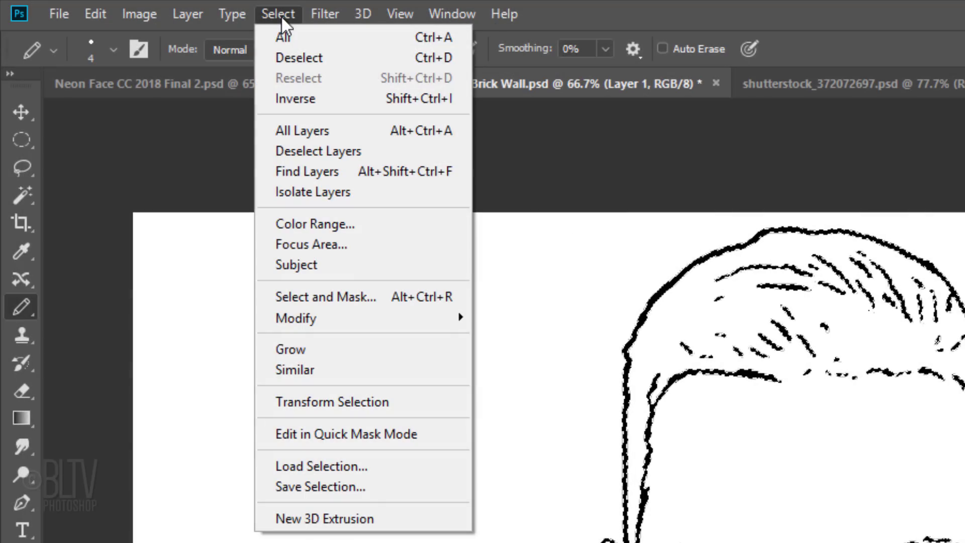
mouse_move(311, 319)
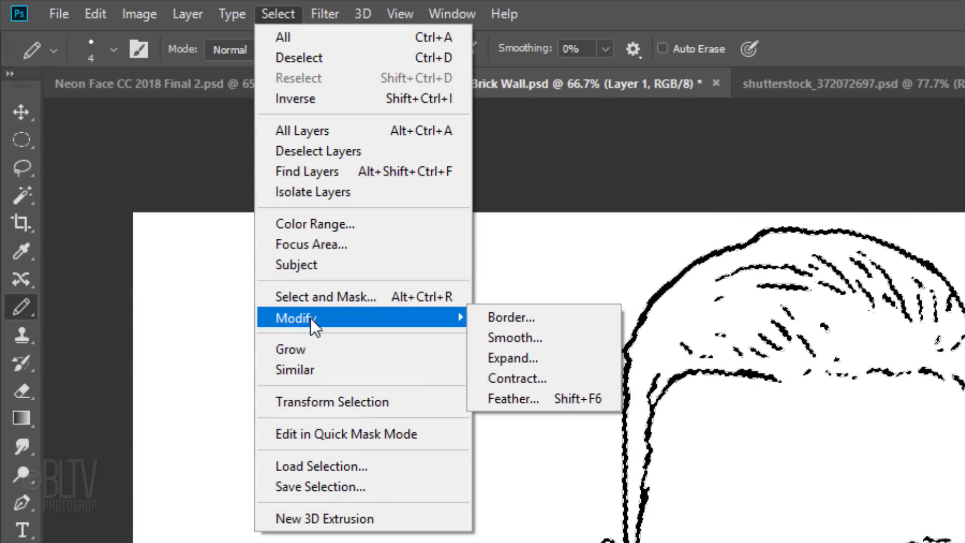
click(517, 376)
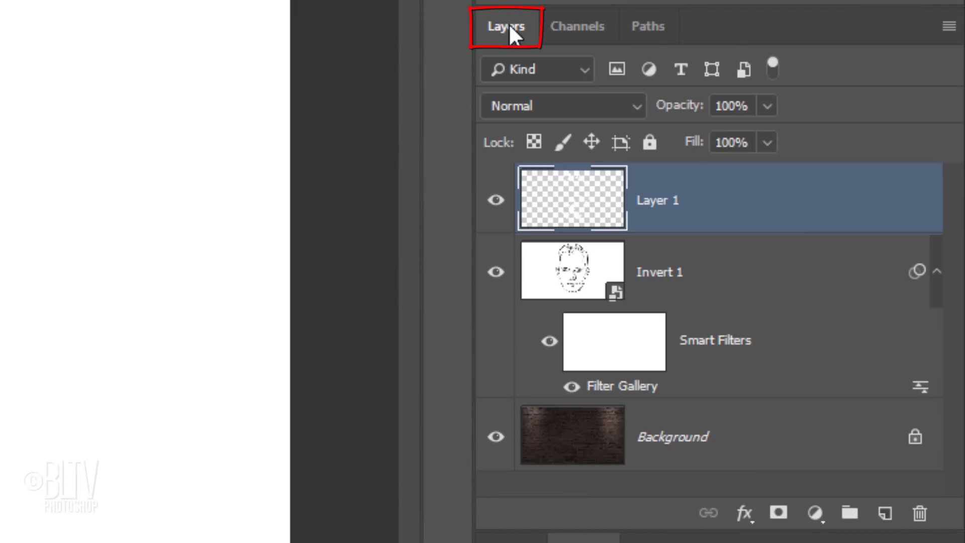
Step: Add Layer 2, group Layer 1 and Invert 1 into Group 1, and hide Group 1
click(886, 514)
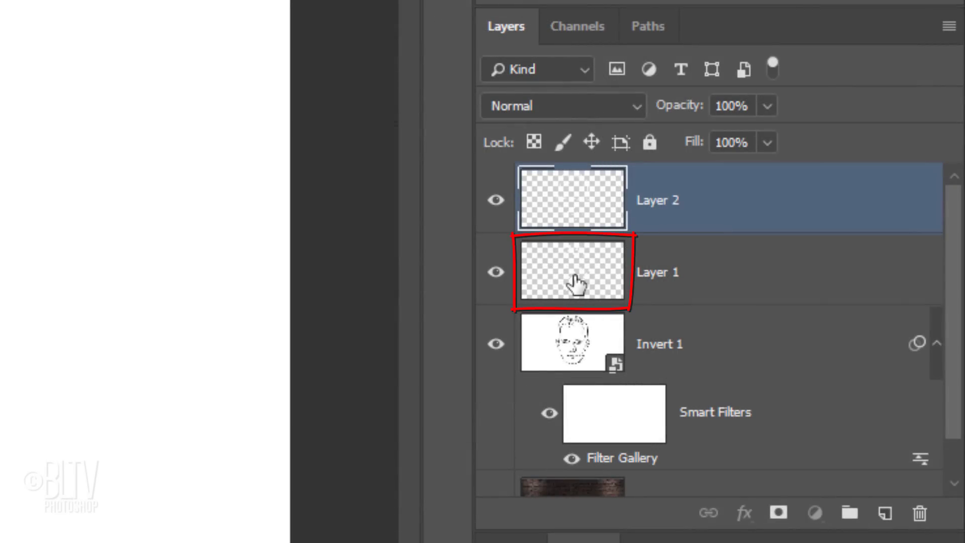
click(576, 285)
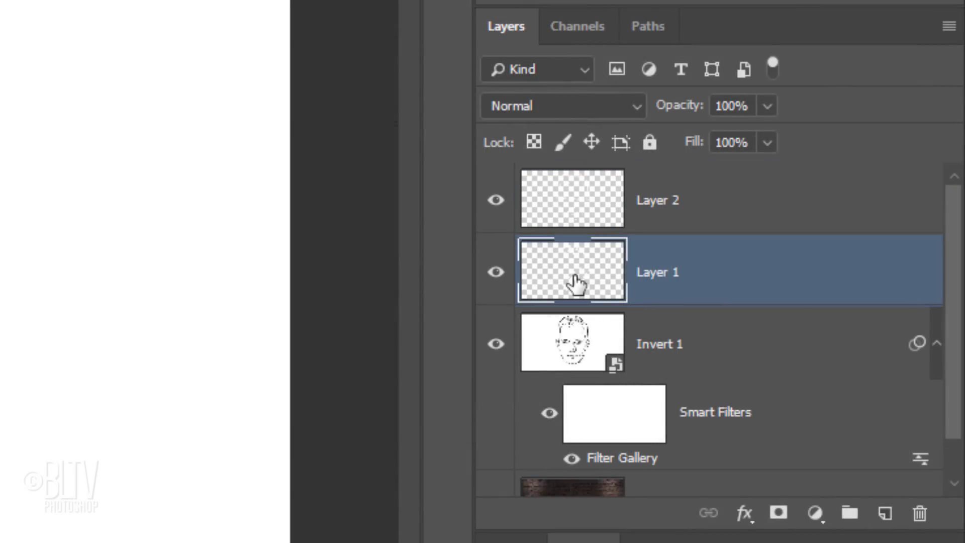
shift+click(568, 352)
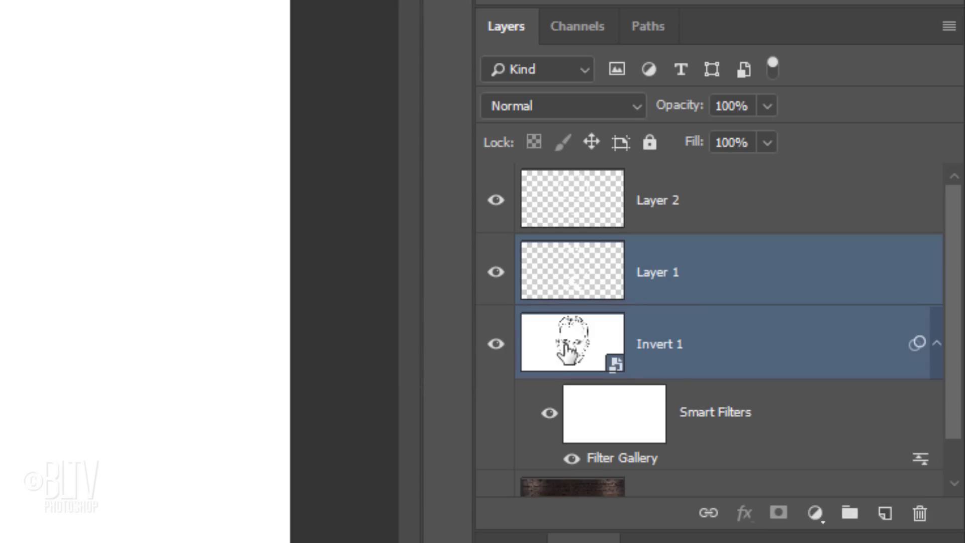
key(ctrl+g)
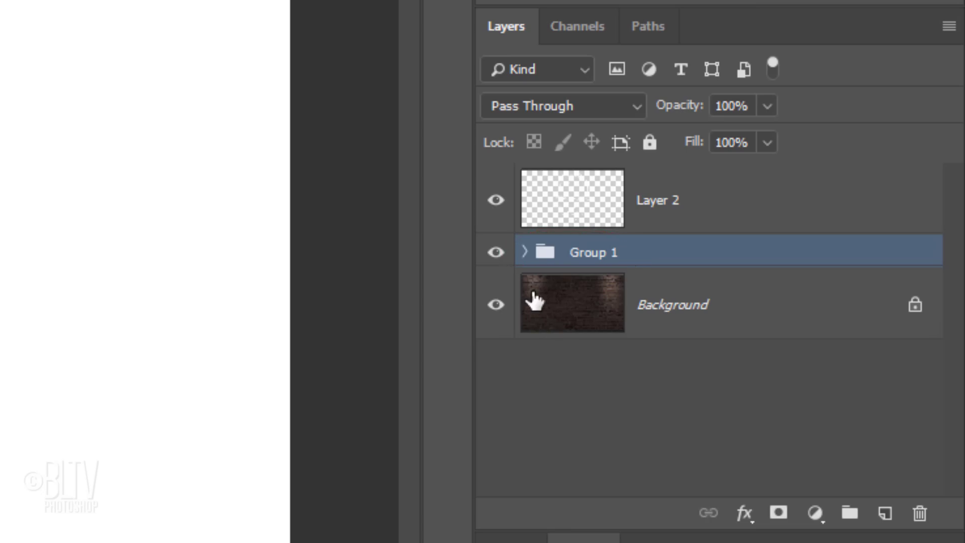
click(496, 252)
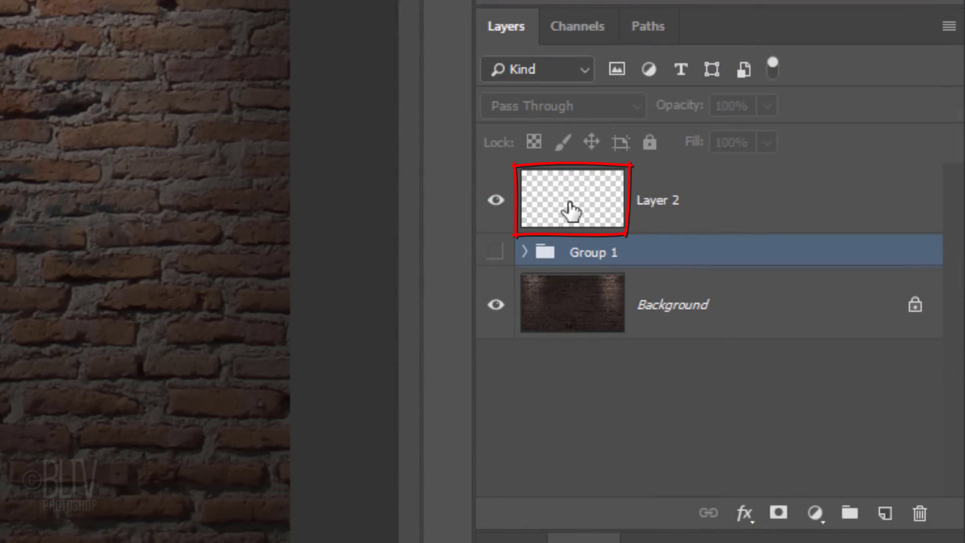
Step: Convert Layer 2 to a smart object and apply a 0.5 pixel Gaussian Blur
click(572, 212)
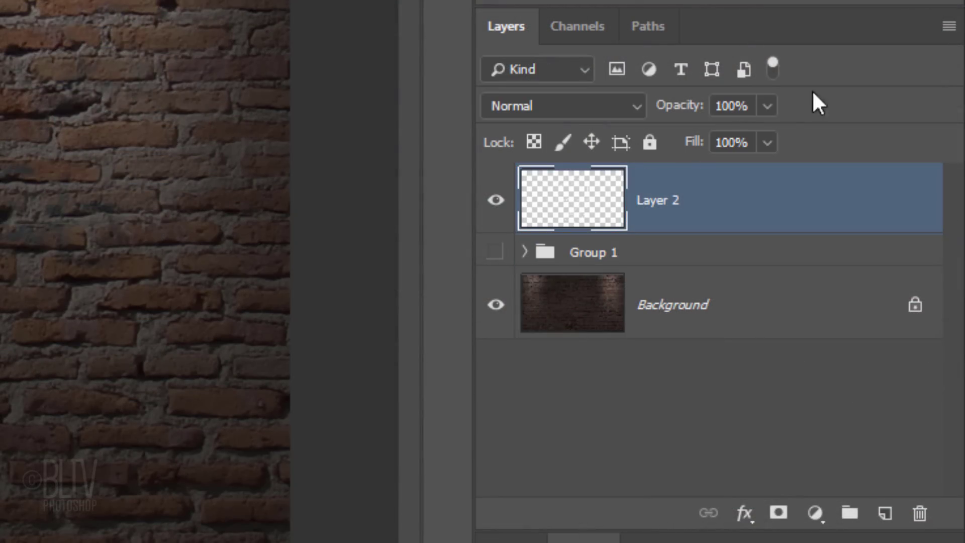
click(949, 26)
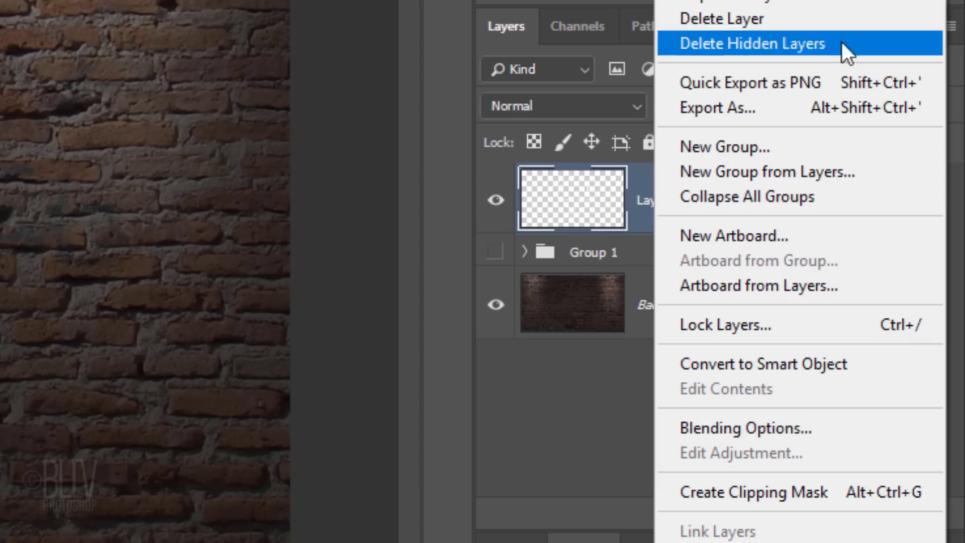
click(745, 359)
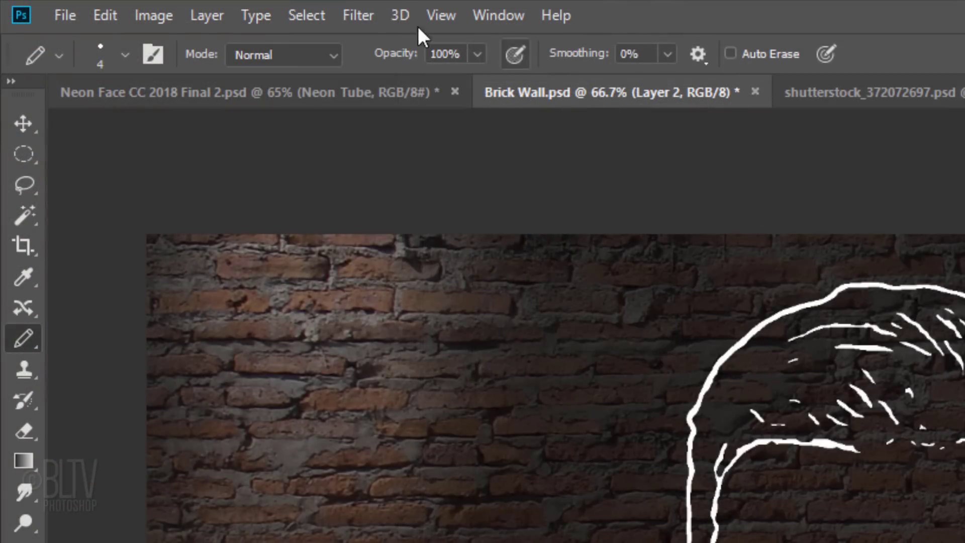
click(358, 16)
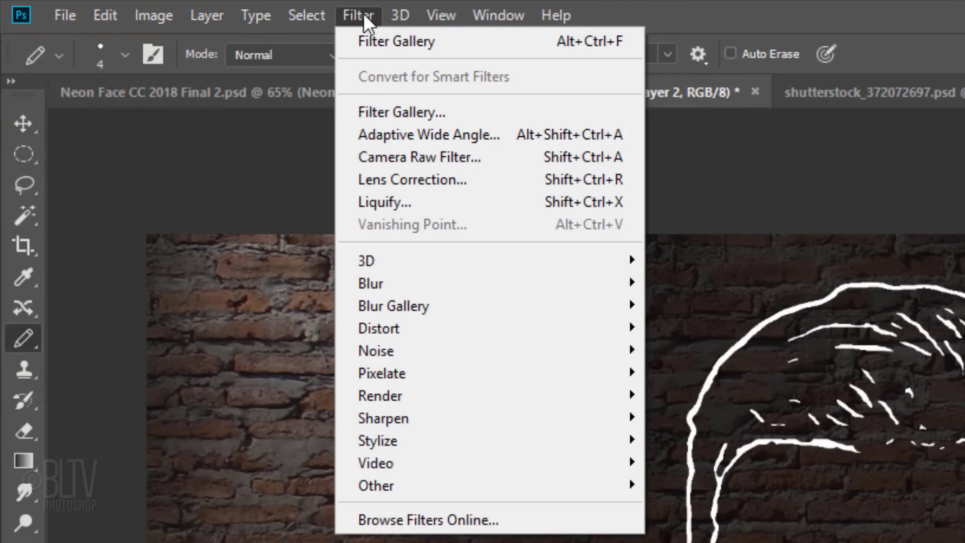
mouse_move(373, 282)
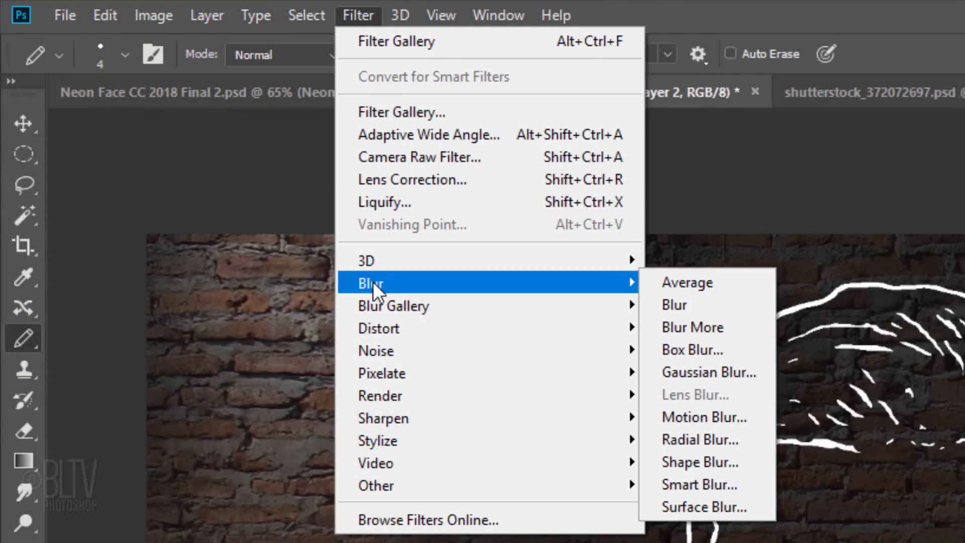
click(713, 376)
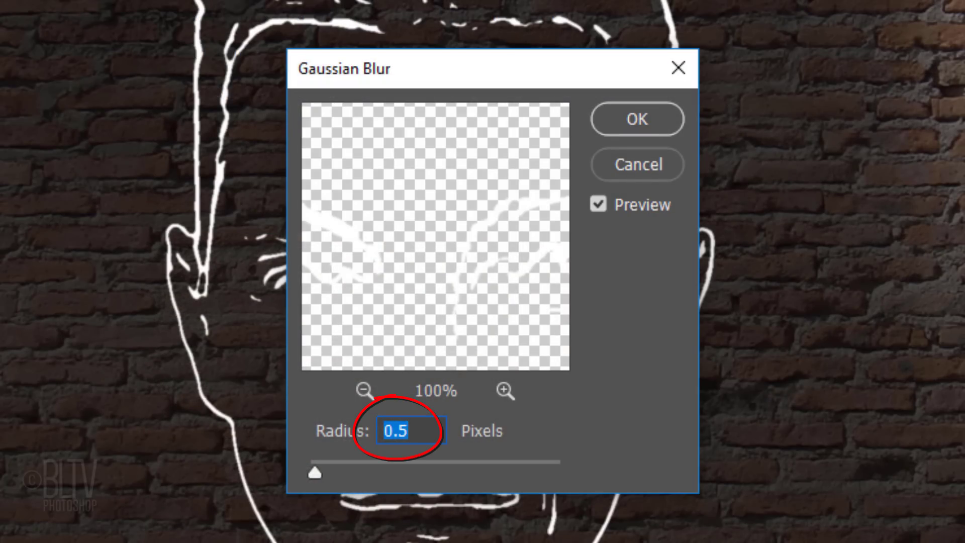
click(630, 123)
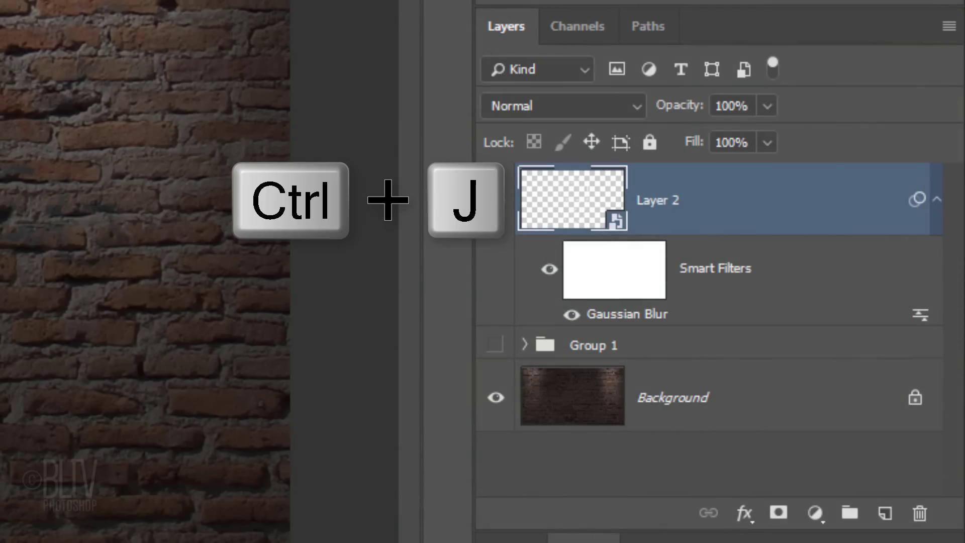
Step: Duplicate Layer 2 as 'Neon Tube' with Overlay blend mode
key(ctrl+j)
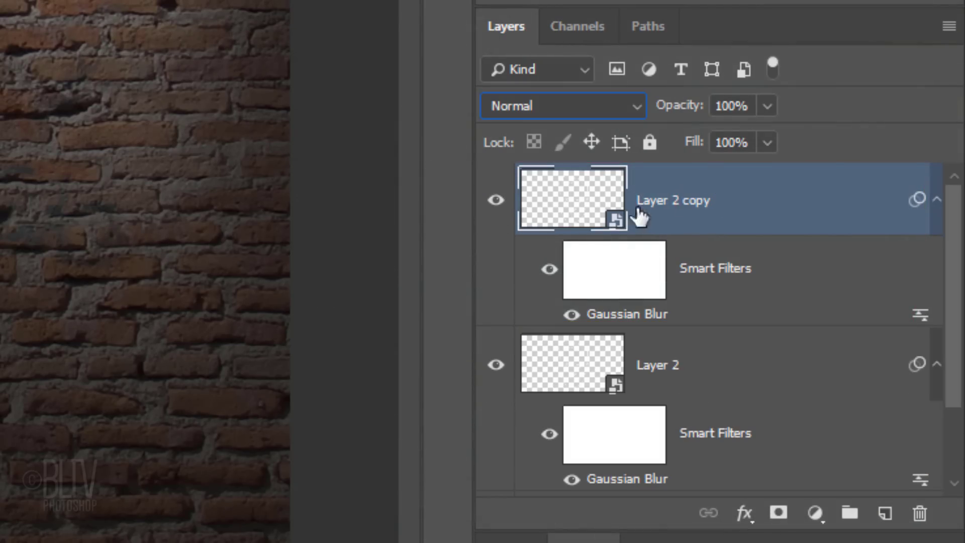
double_click(654, 201)
text(Neon Tube)
key(Return)
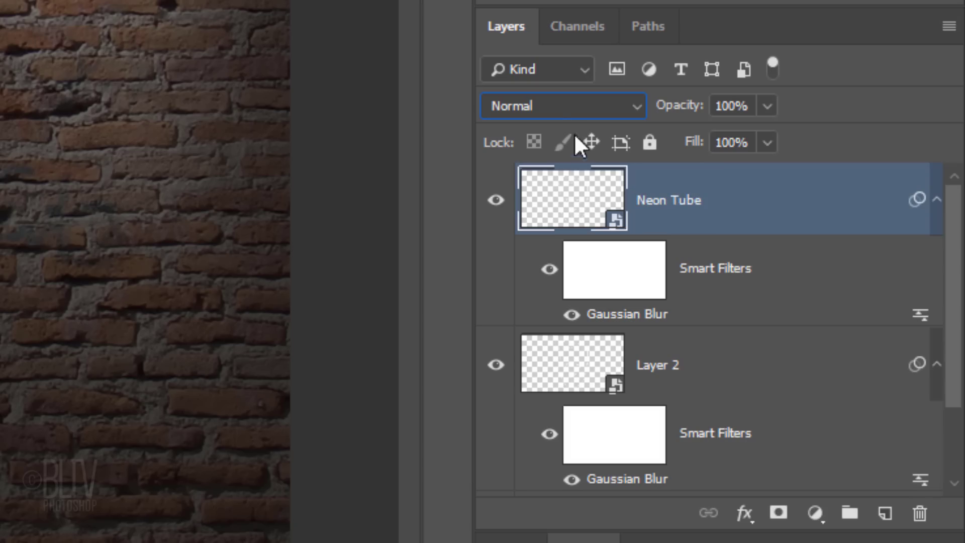
click(577, 107)
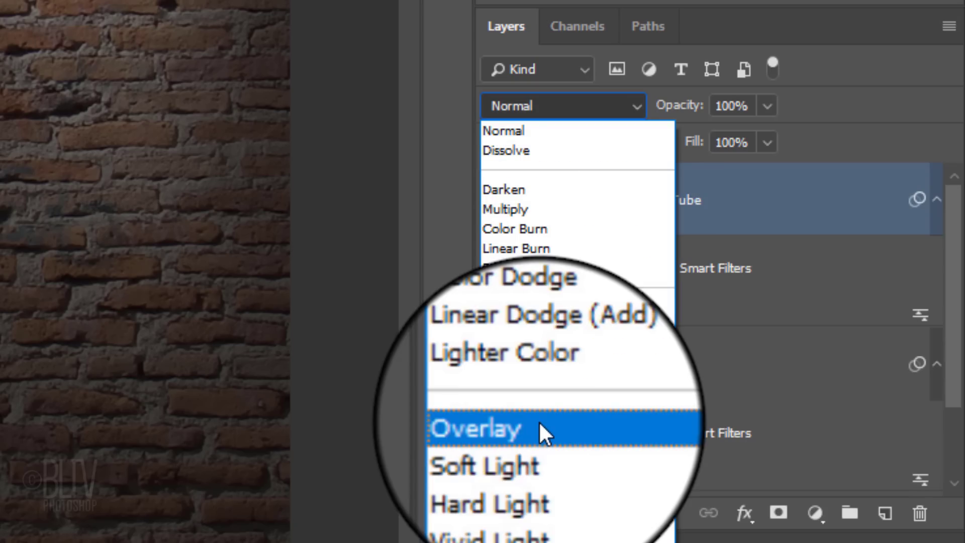
click(539, 422)
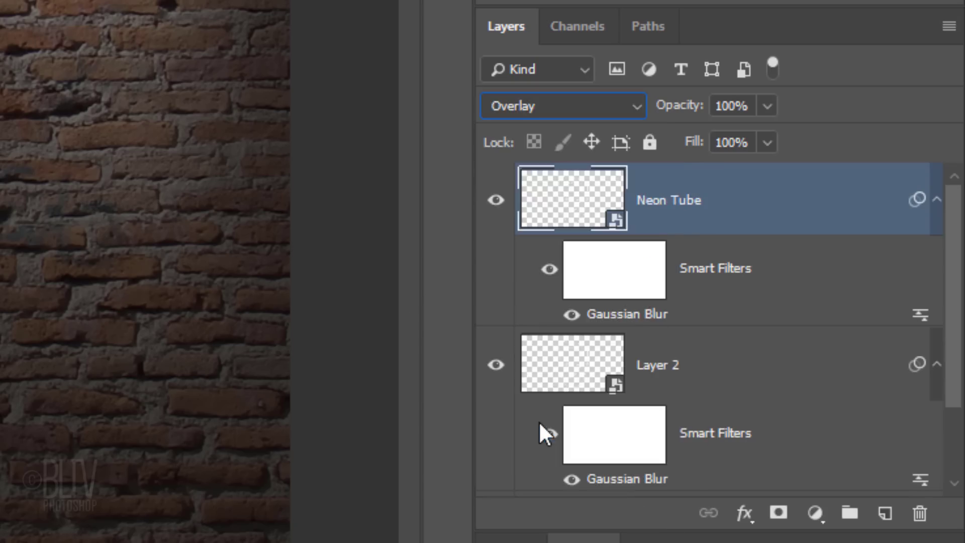
Step: Rename Layer 2 to 'Neon Glow' and reopen its Gaussian Blur settings
double_click(659, 366)
text(Neon Glow)
key(Return)
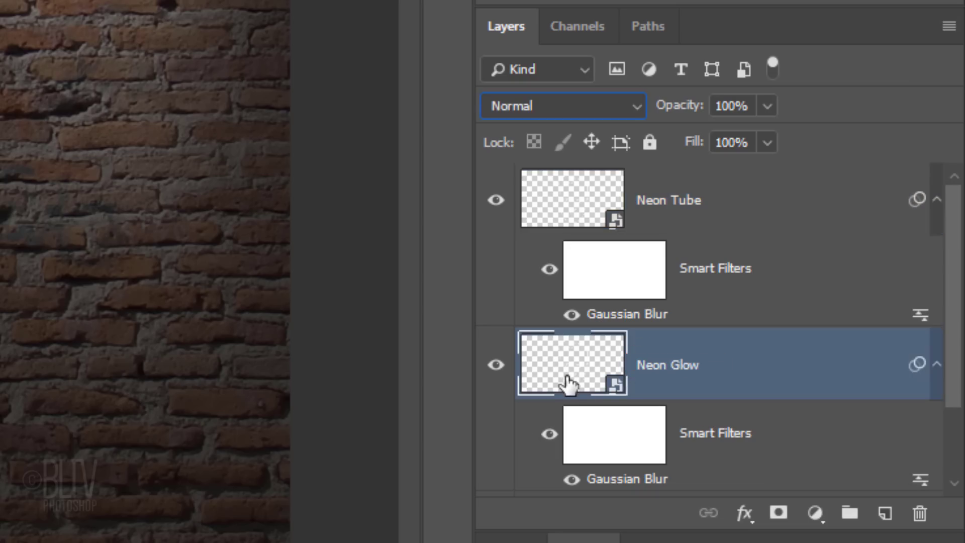
double_click(603, 479)
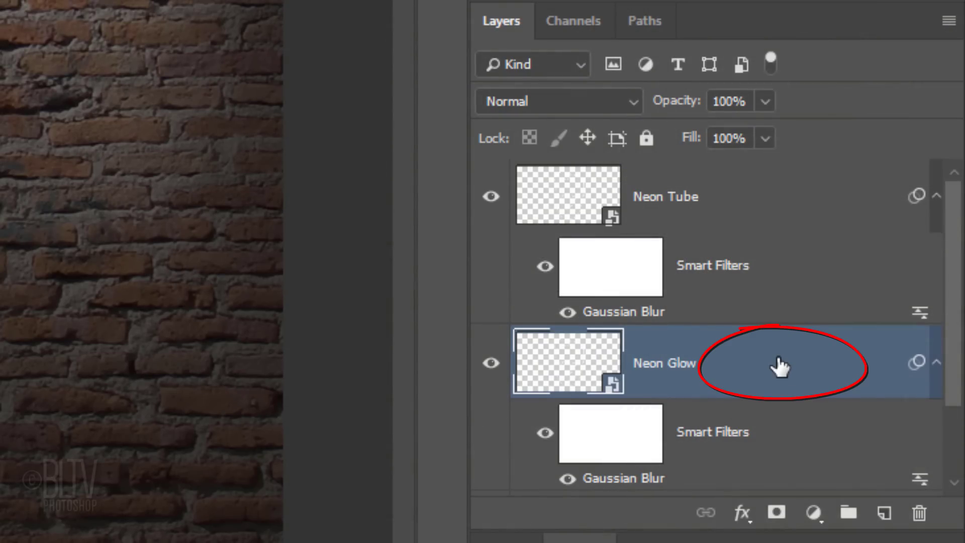
Step: Add a Color Overlay of 6EAAFB to the Neon Glow layer
double_click(780, 367)
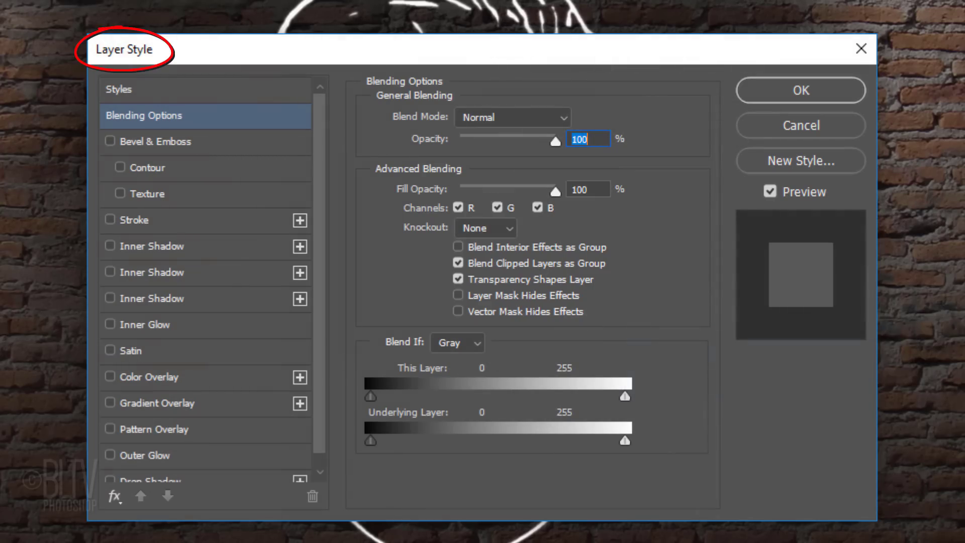
click(145, 378)
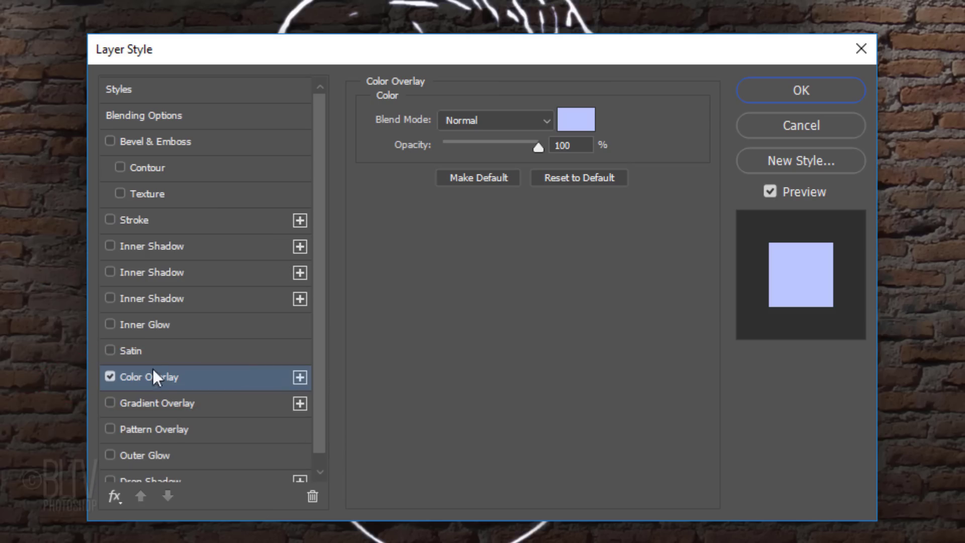
click(566, 122)
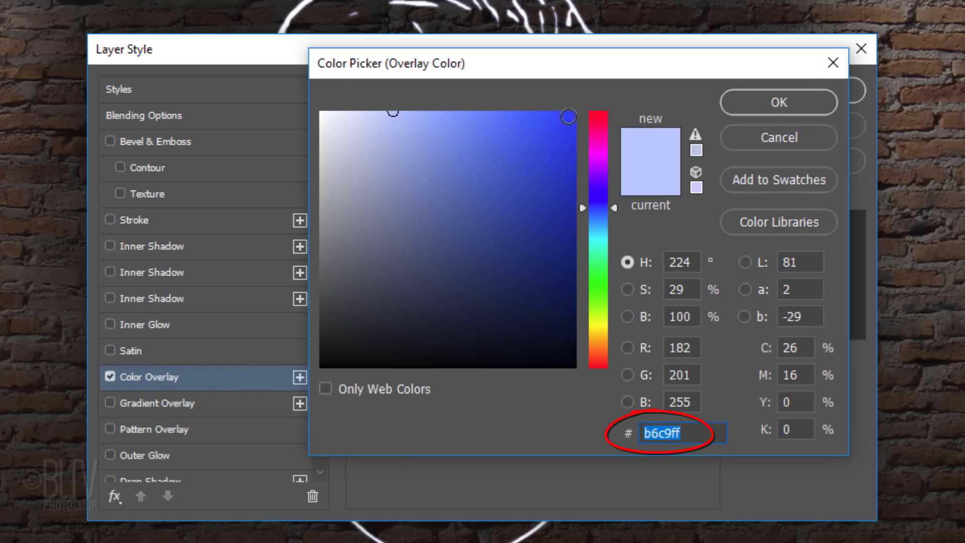
text(6)
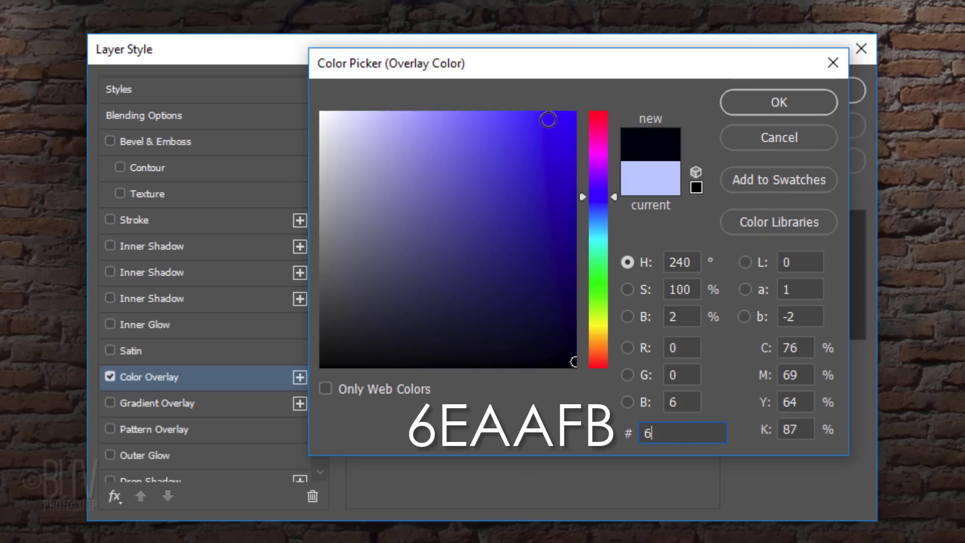
text(EAAF)
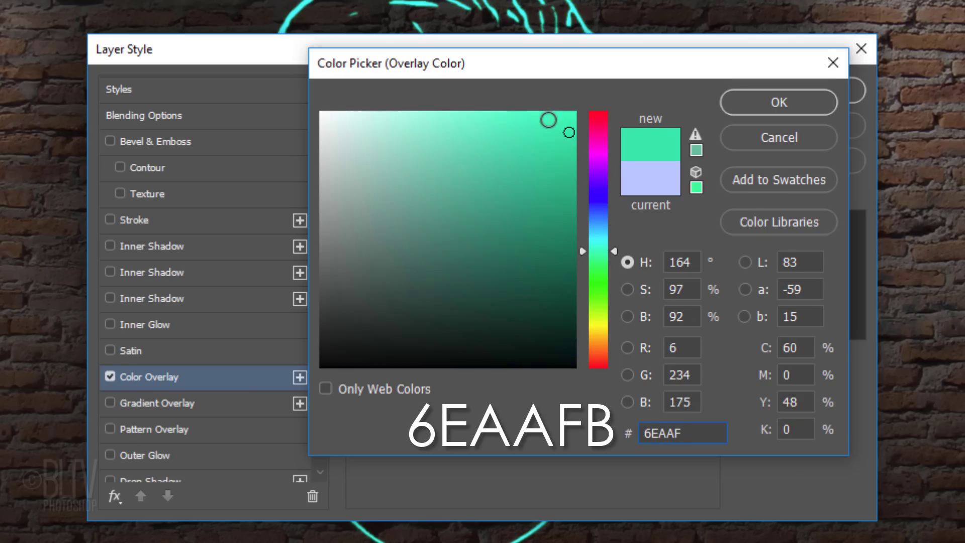
text(B)
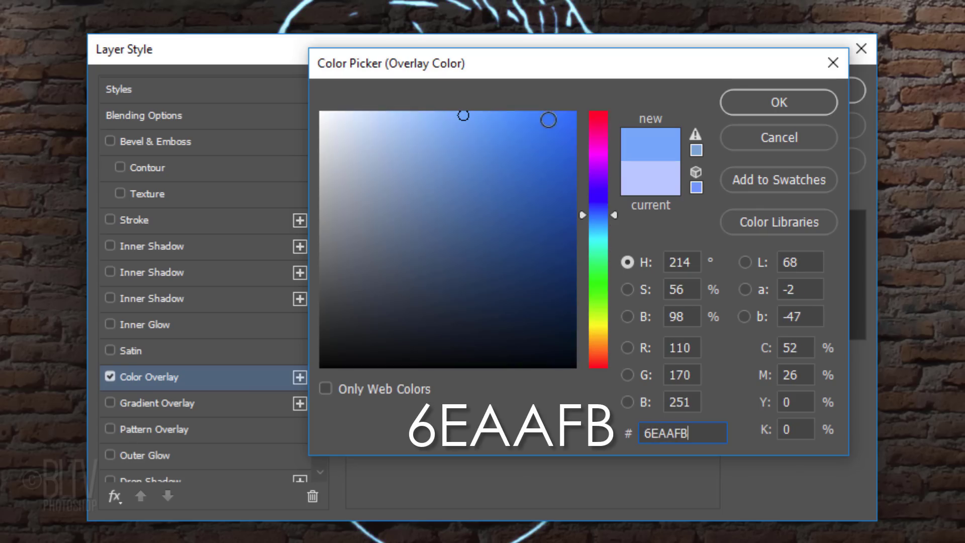
click(764, 99)
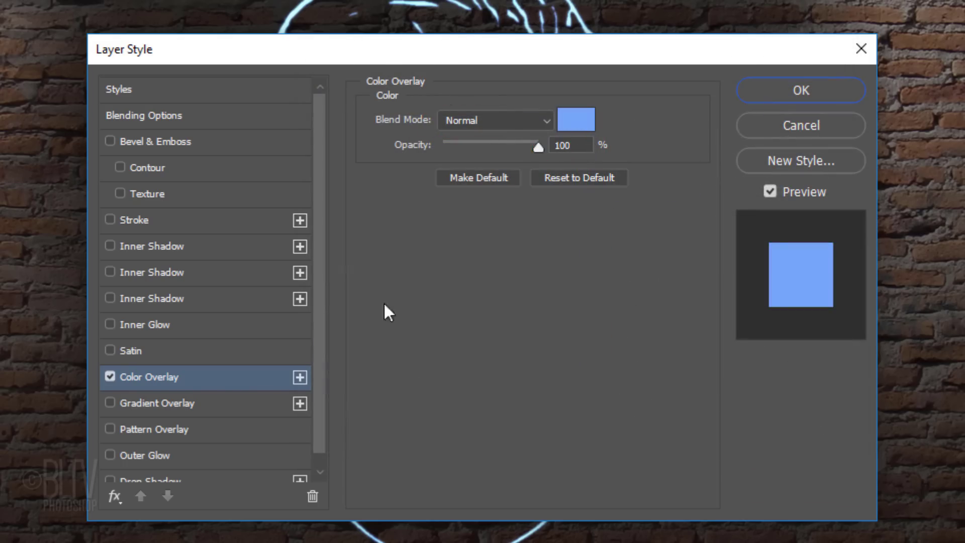
Step: Turn on Outer Glow and set its colour to 5B8FF9
click(142, 455)
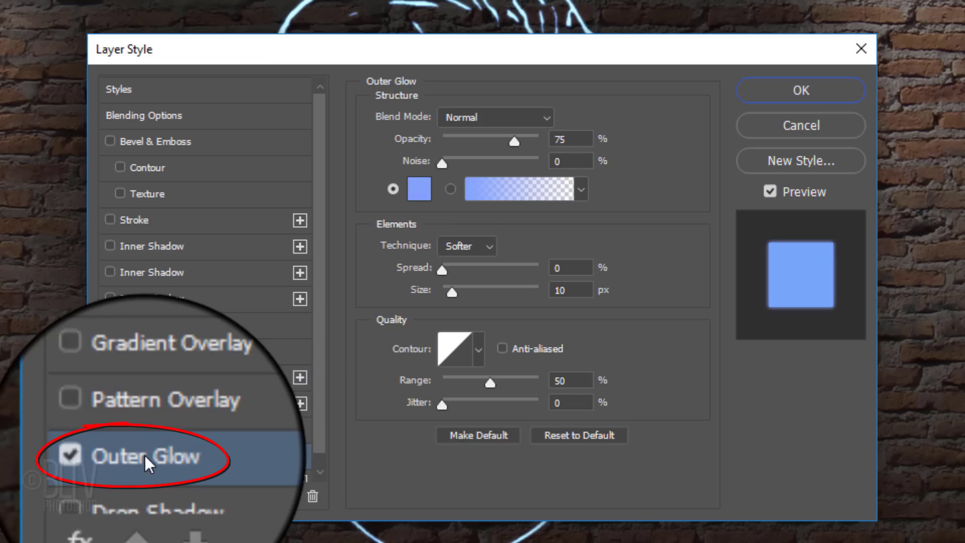
click(418, 191)
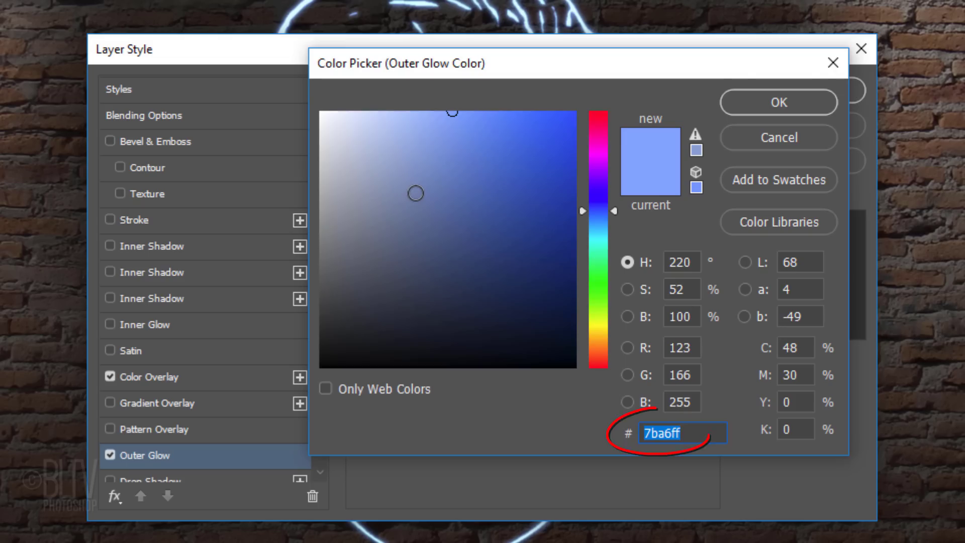
text(5B)
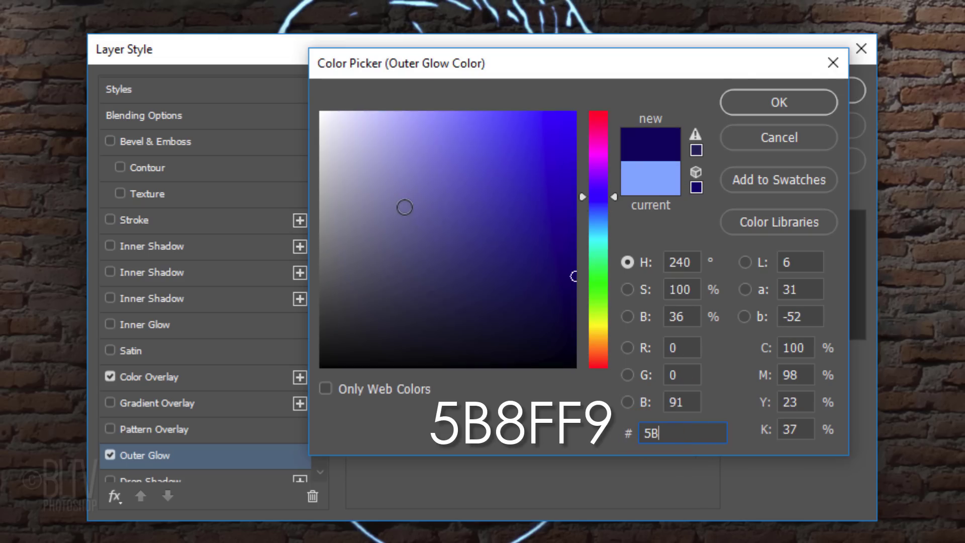
text(8F)
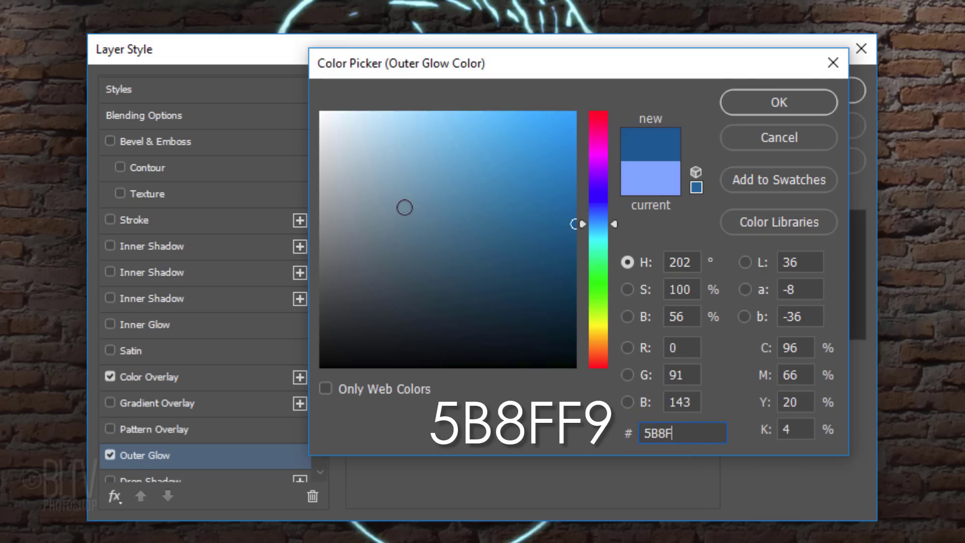
text(F9)
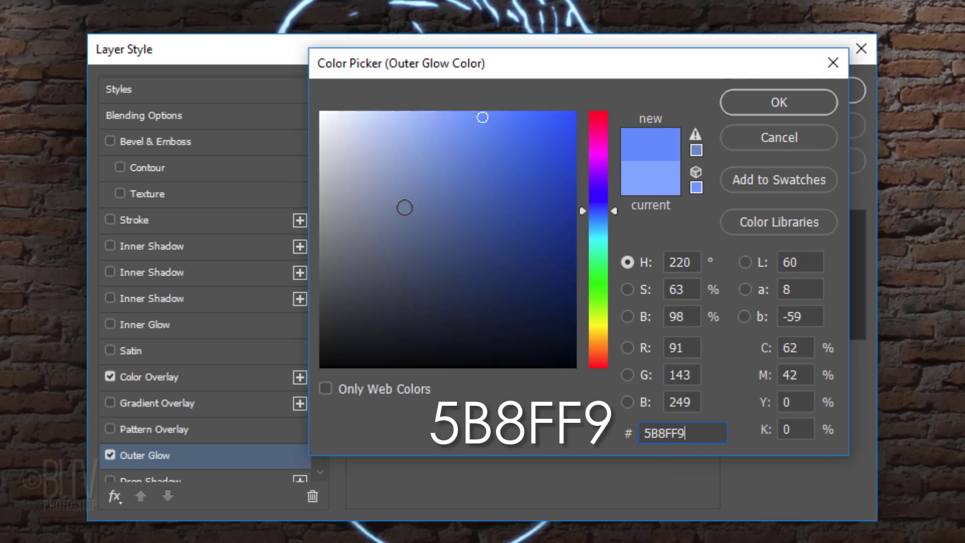
click(752, 103)
Step: Set the outer glow to Color Dodge, 100% opacity and 60 px size, and enable Drop Shadow
click(515, 118)
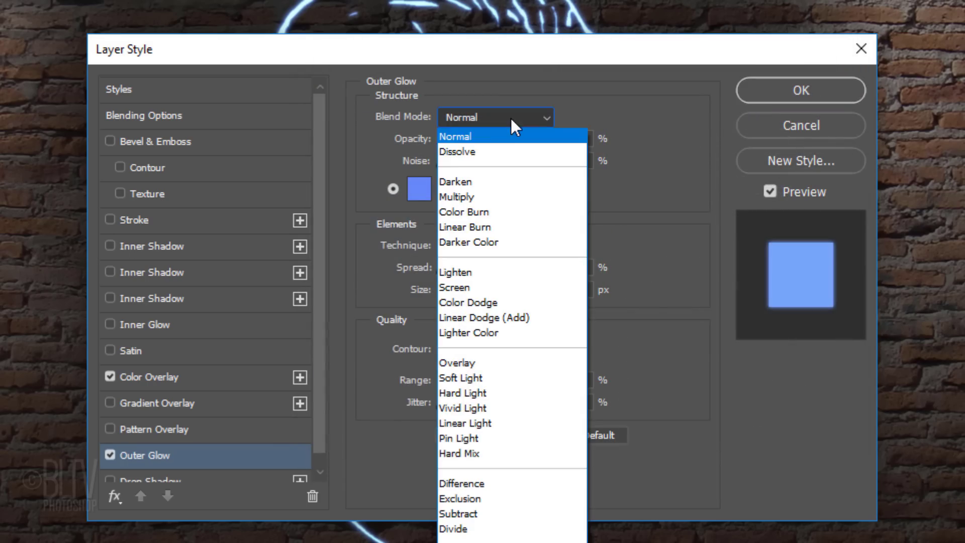
click(473, 297)
drag(480, 106, 572, 119)
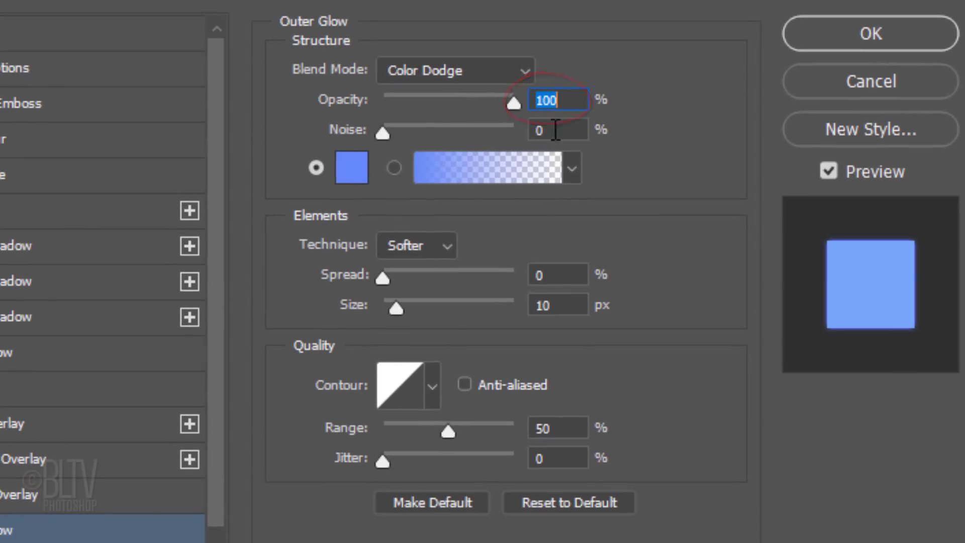
double_click(571, 302)
text(60)
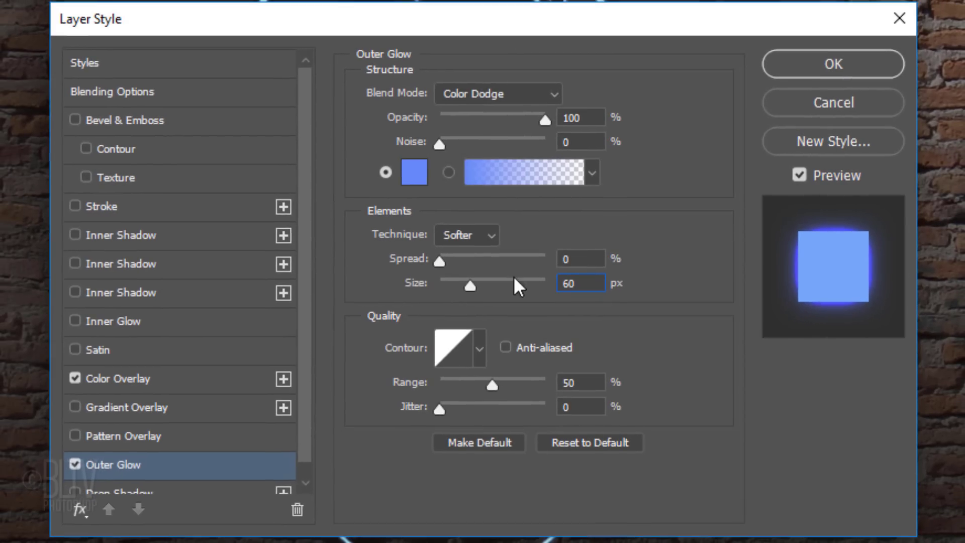
scroll(318, 335, down, 1)
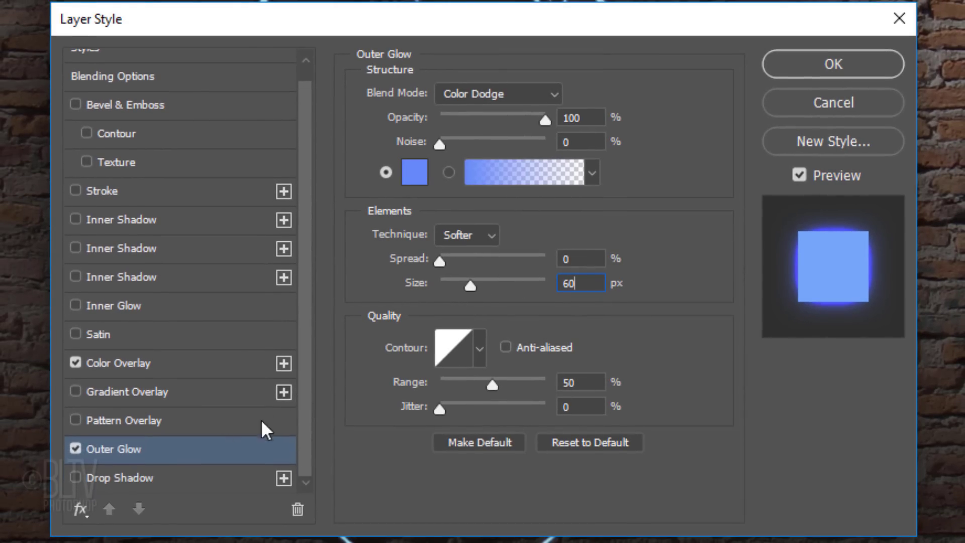
click(120, 478)
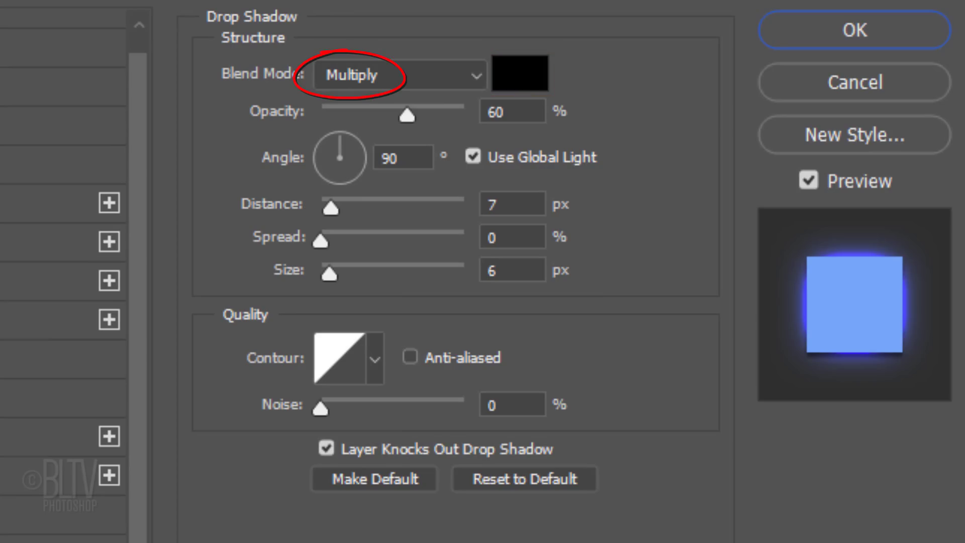
Step: Give the drop shadow 100% opacity, a 120° angle, 5 px distance and 7 px size
drag(405, 117, 454, 117)
drag(542, 119, 551, 120)
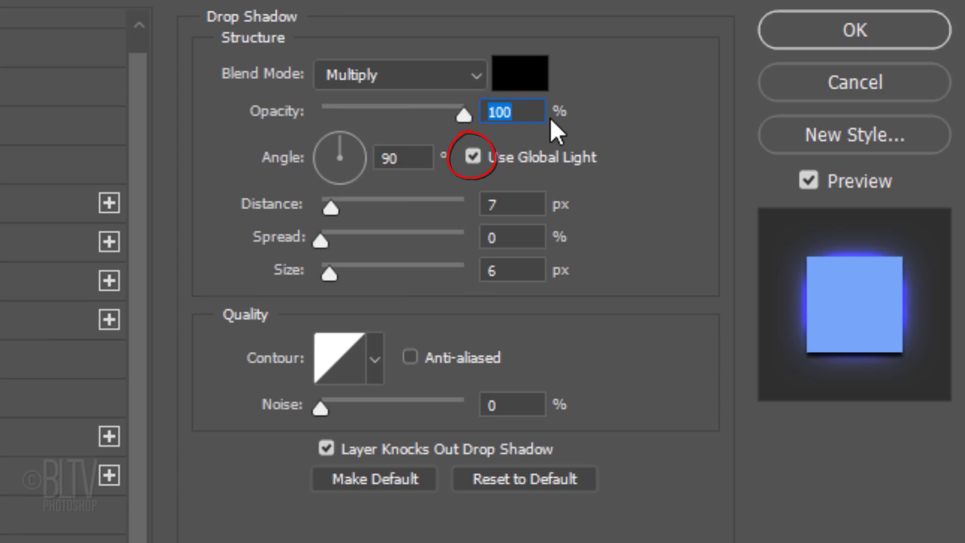
double_click(397, 159)
text(120)
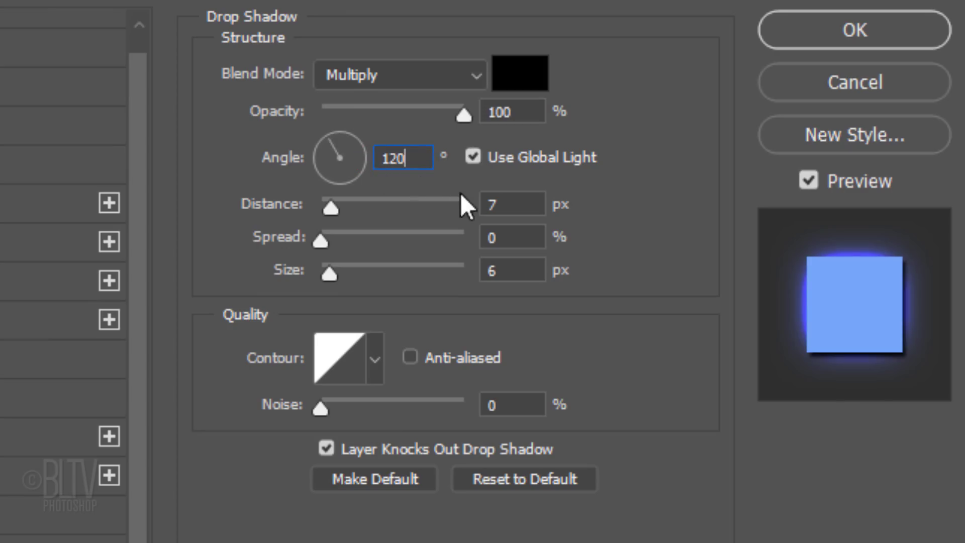
double_click(513, 204)
text(5)
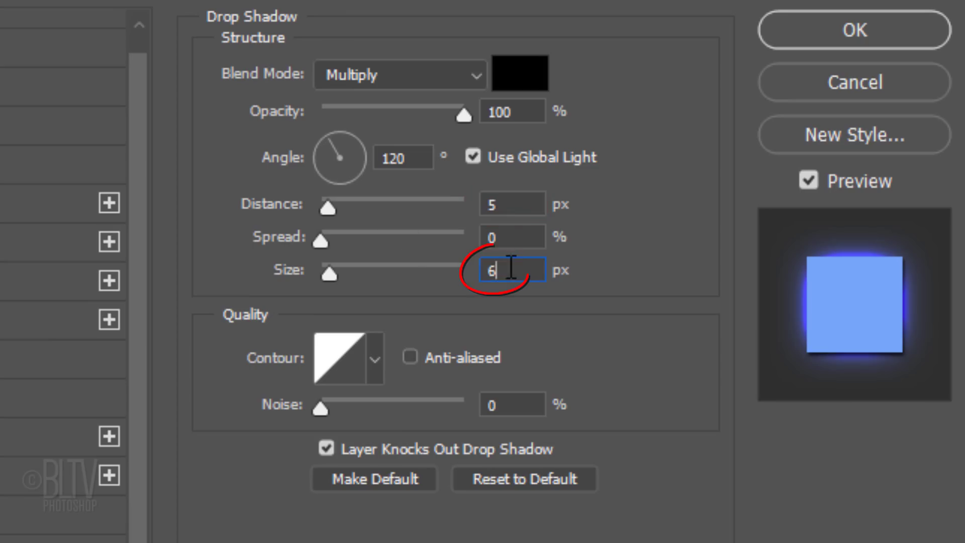
double_click(495, 270)
text(7)
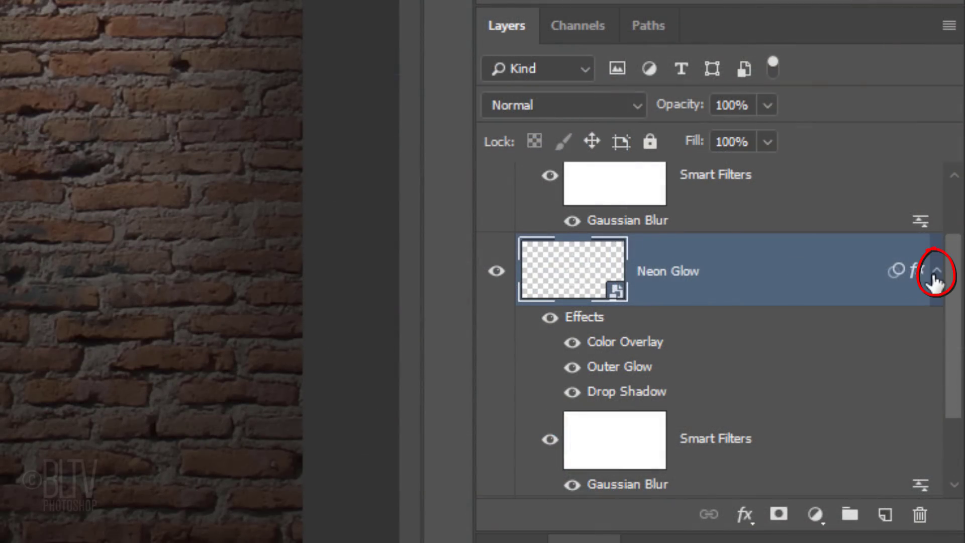
Step: Collapse the effect lists, duplicate the Neon Glow layer and move the copy beneath the original
click(936, 272)
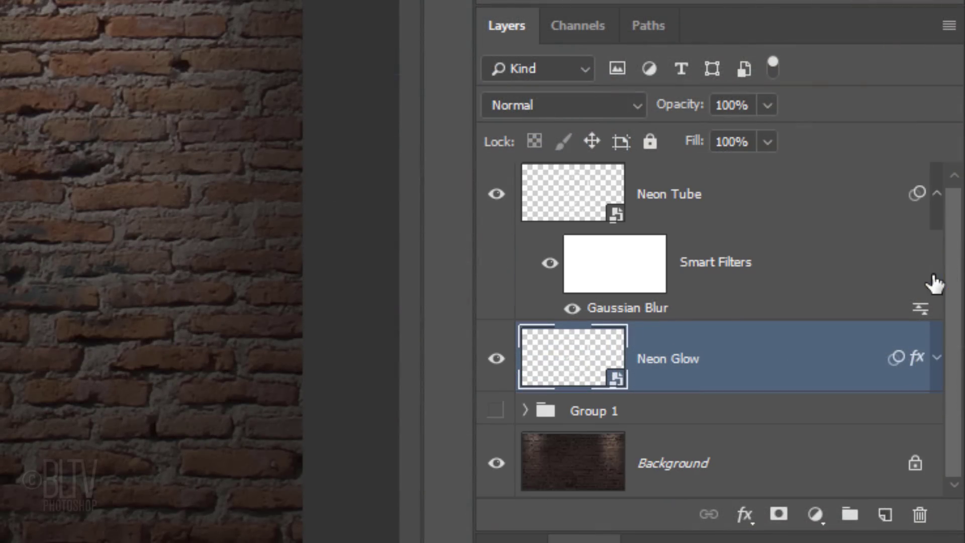
click(936, 196)
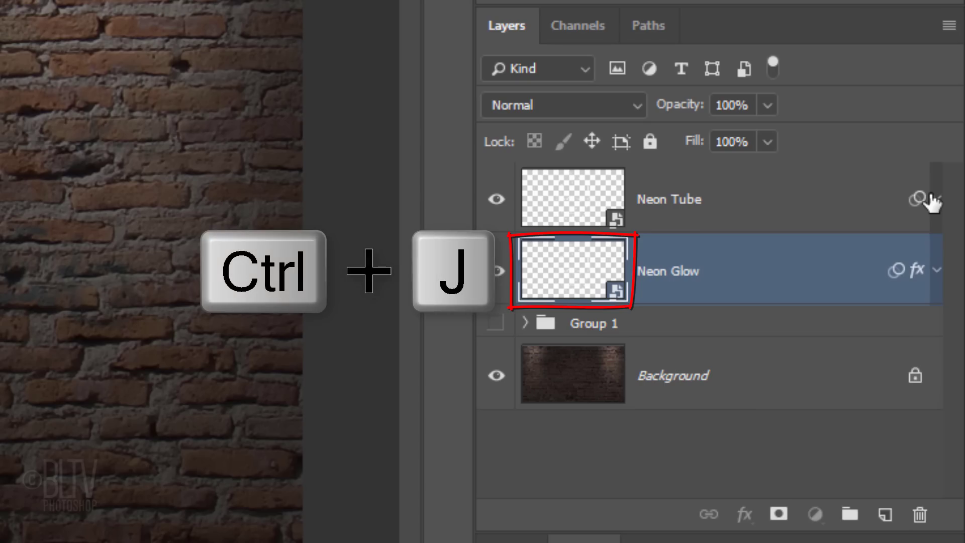
key(ctrl+j)
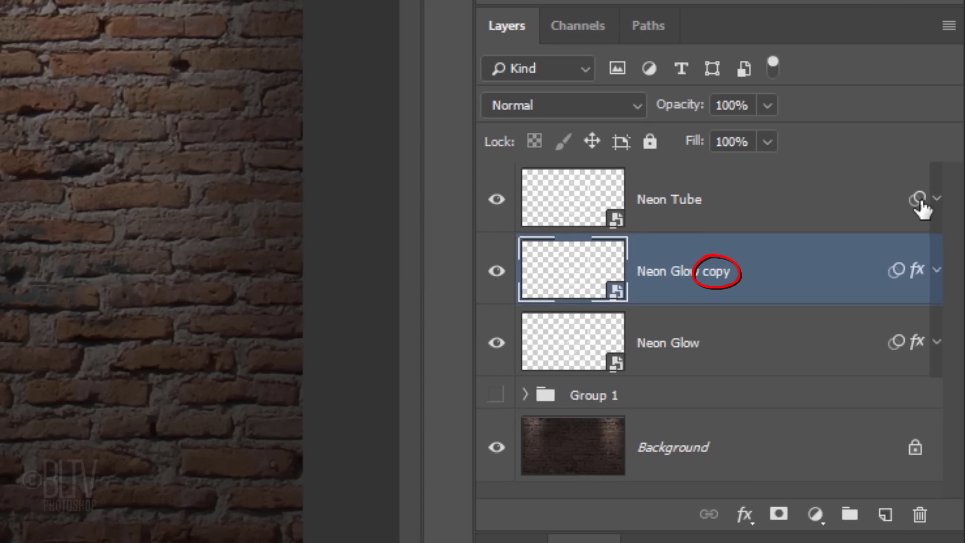
mouse_move(767, 276)
mouse_down()
mouse_move(748, 293)
mouse_move(754, 385)
mouse_up()
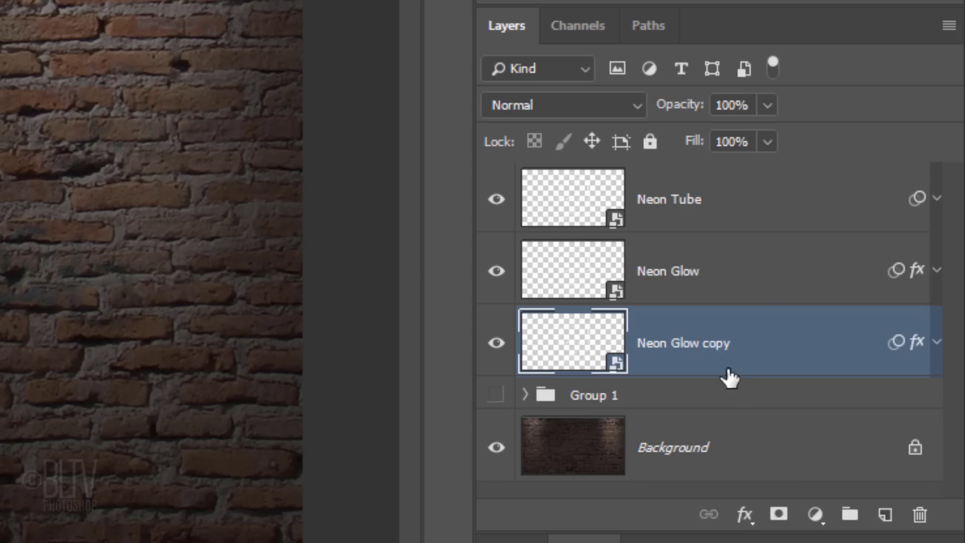
Step: Rename the copy 'Neon Glow 2' and expand its effects list
double_click(681, 343)
text(Neon Gl)
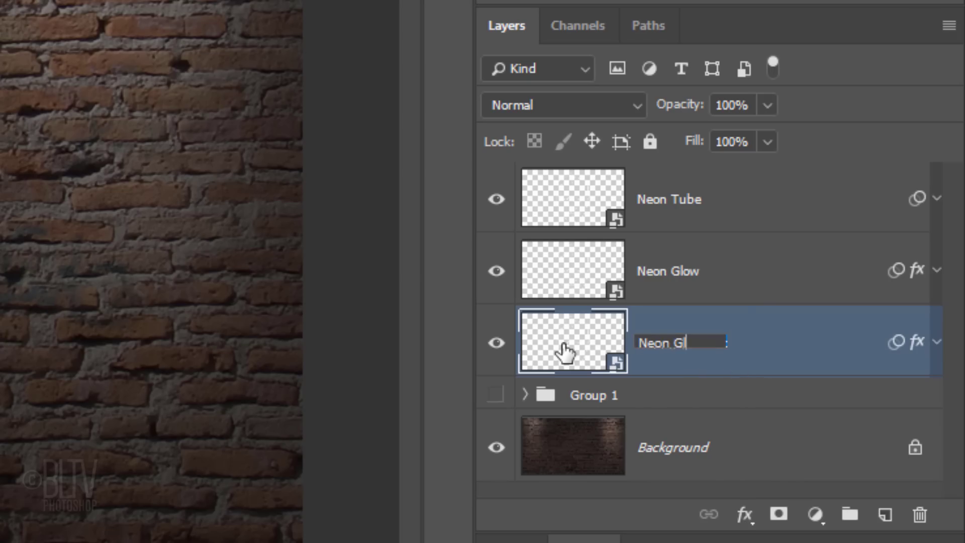
text(ow 2)
key(Return)
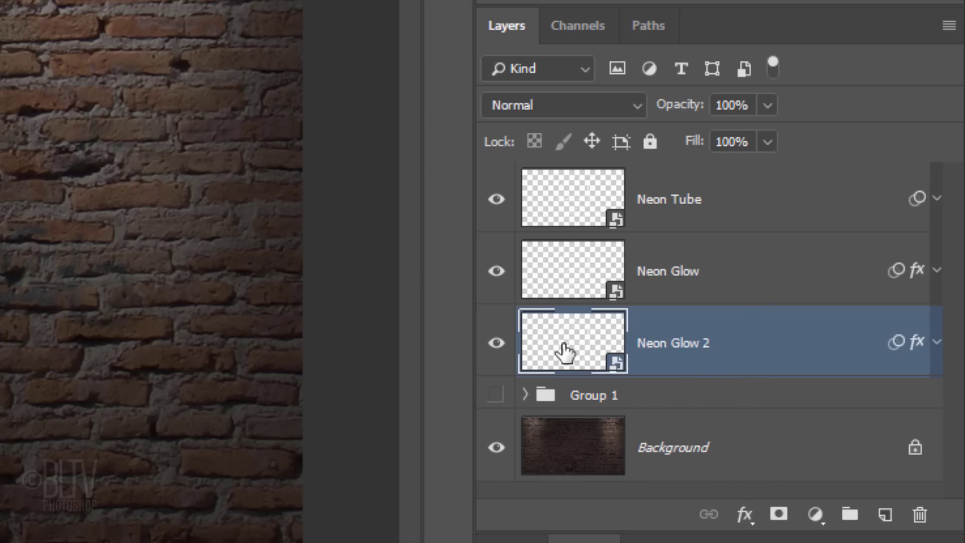
click(938, 343)
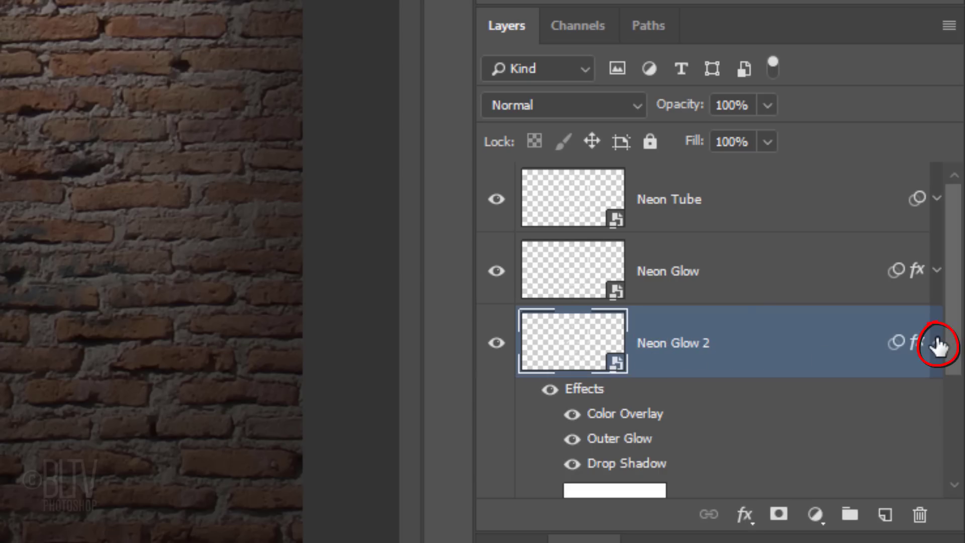
scroll(954, 341, down, 3)
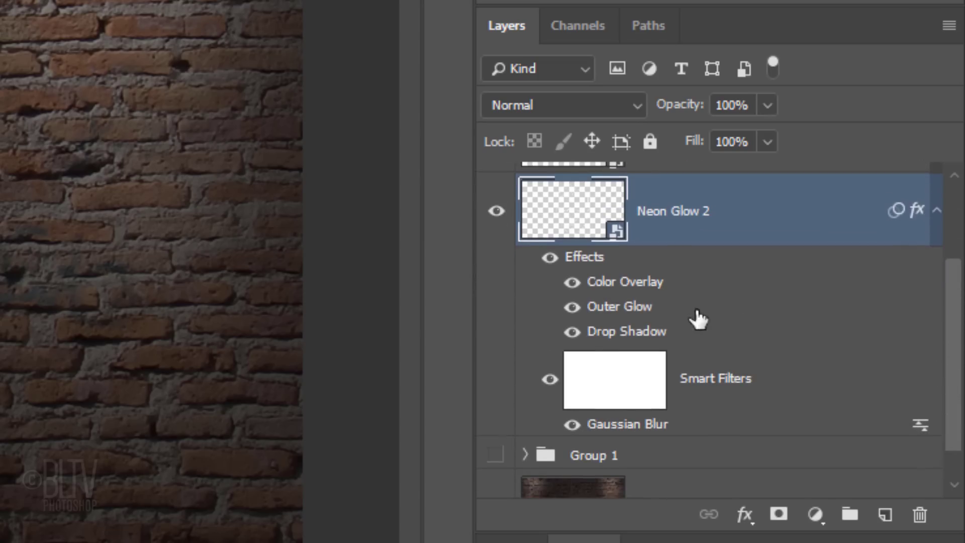
Step: Change Neon Glow 2's Color Overlay colour to light blue A0C8FF
double_click(624, 283)
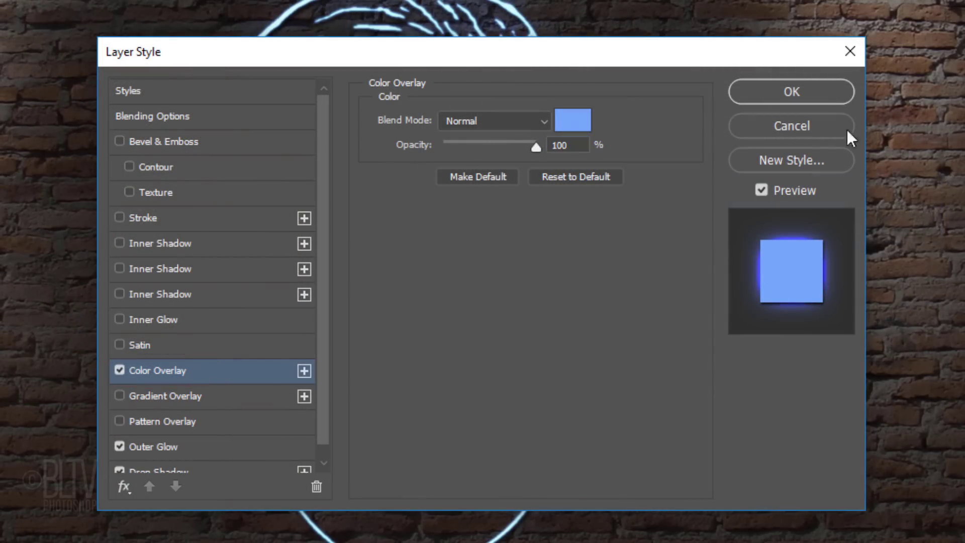
click(575, 122)
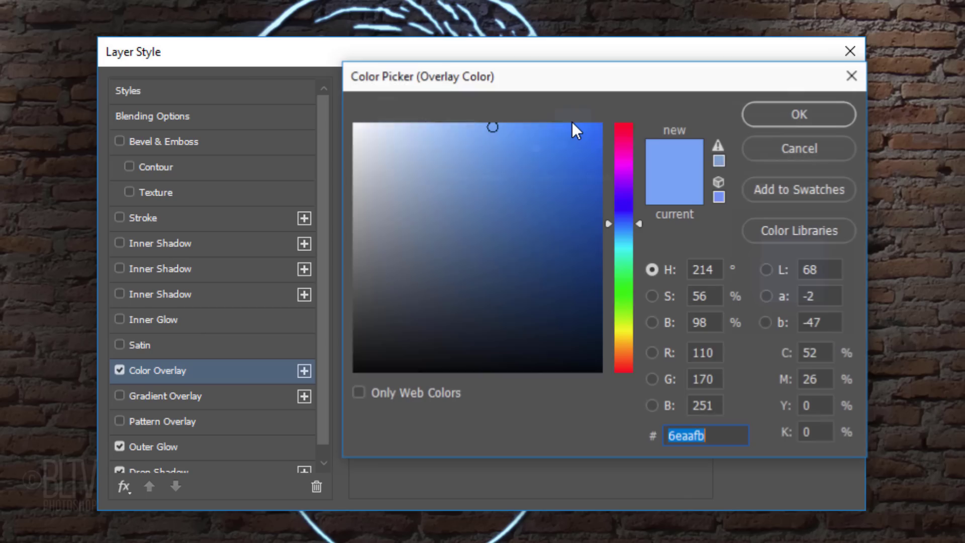
text(A)
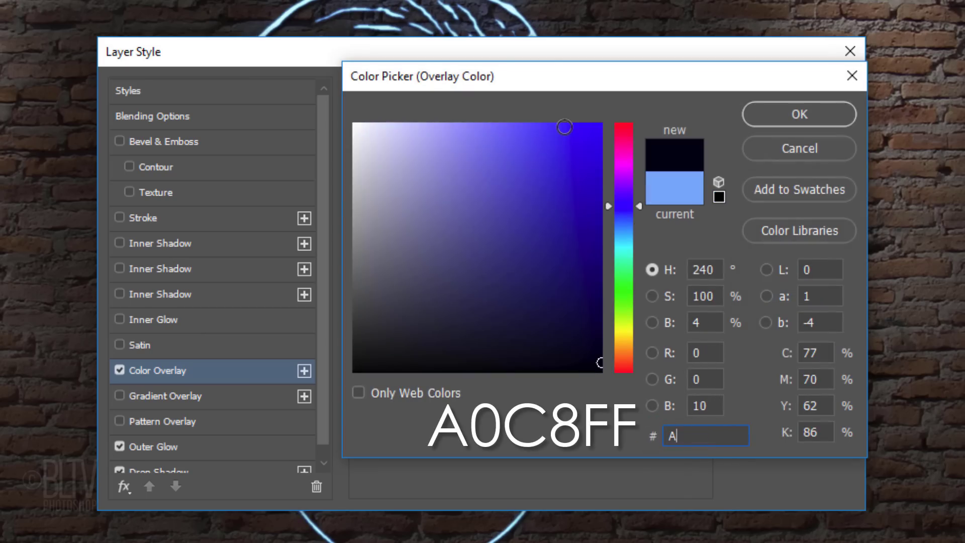
text(0C)
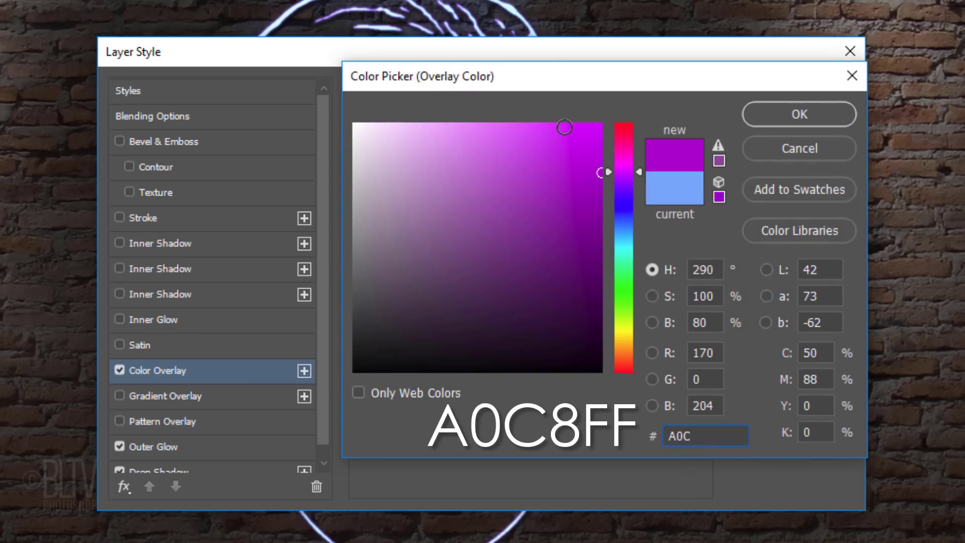
text(8F)
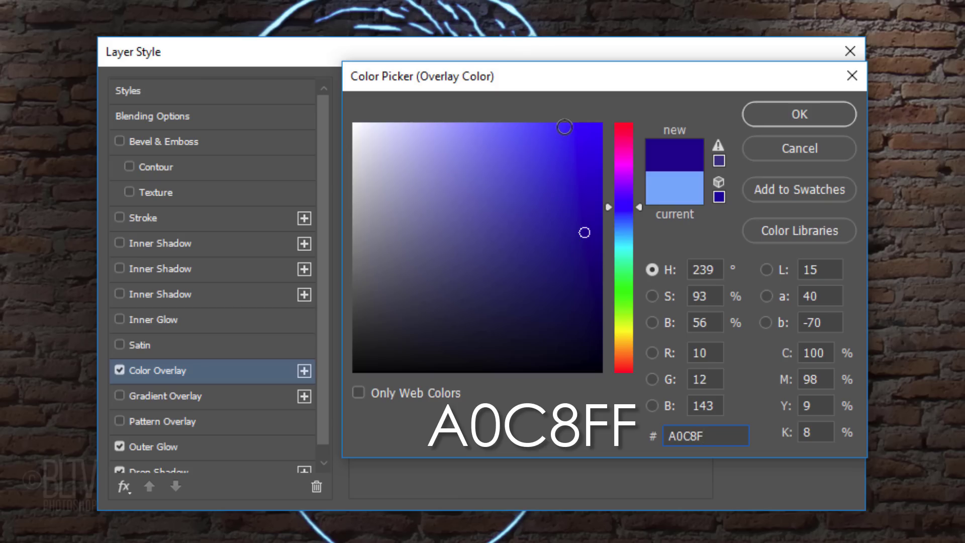
text(F)
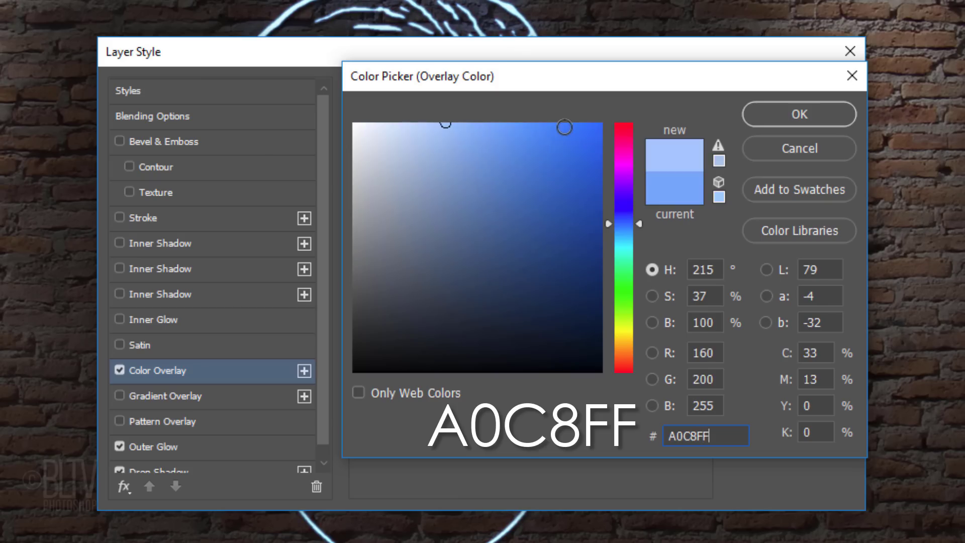
click(792, 113)
scroll(291, 403, down, 1)
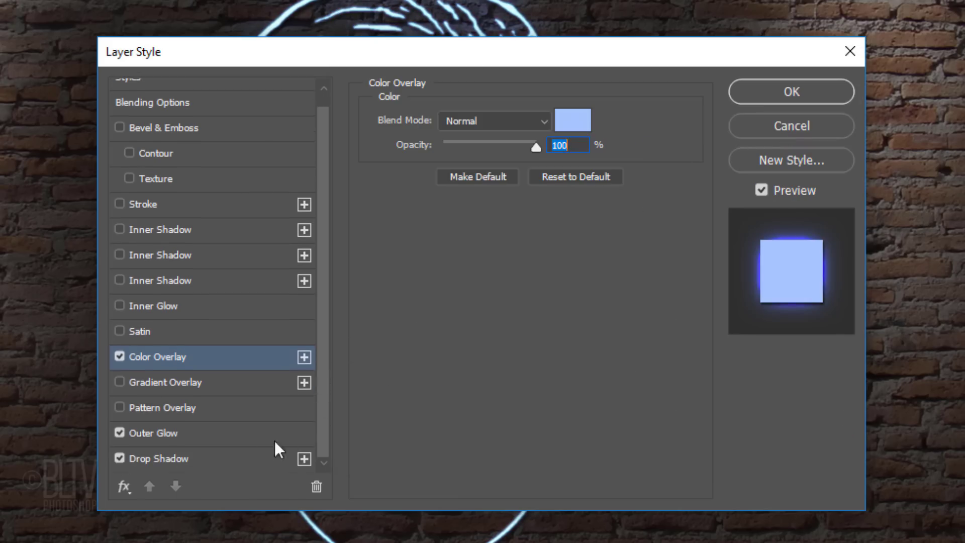
Step: Set Neon Glow 2's outer glow to 0B5BFF, Normal blend, 75% opacity and 10 px size
click(162, 436)
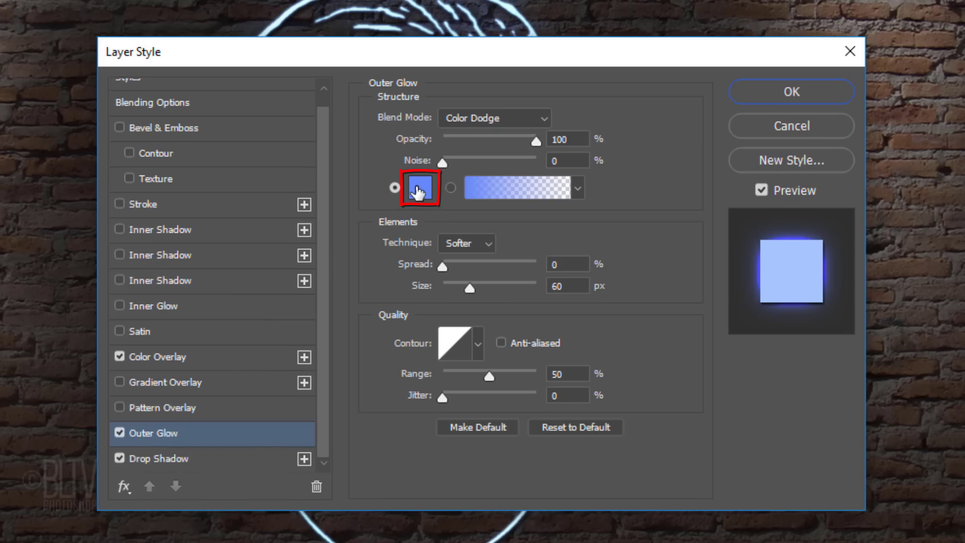
click(417, 190)
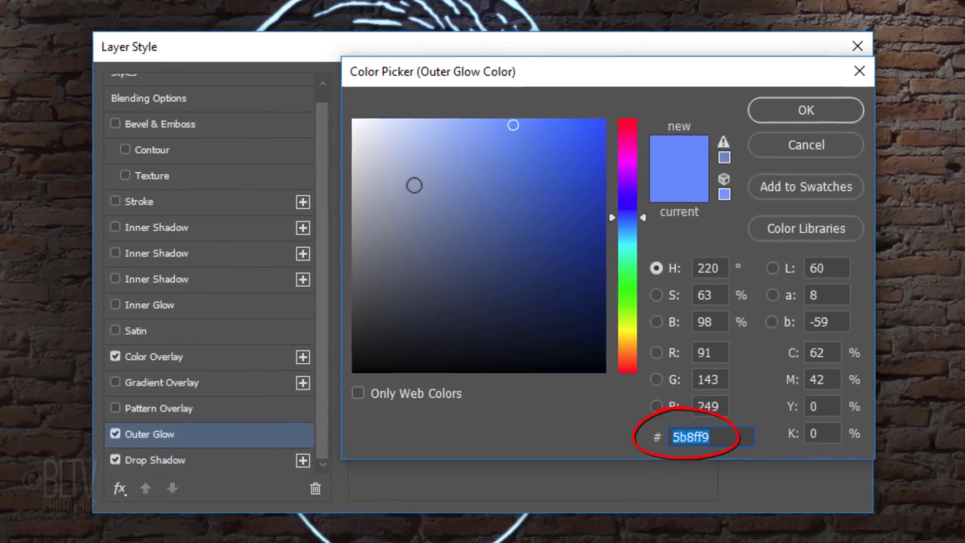
text(0)
text(B)
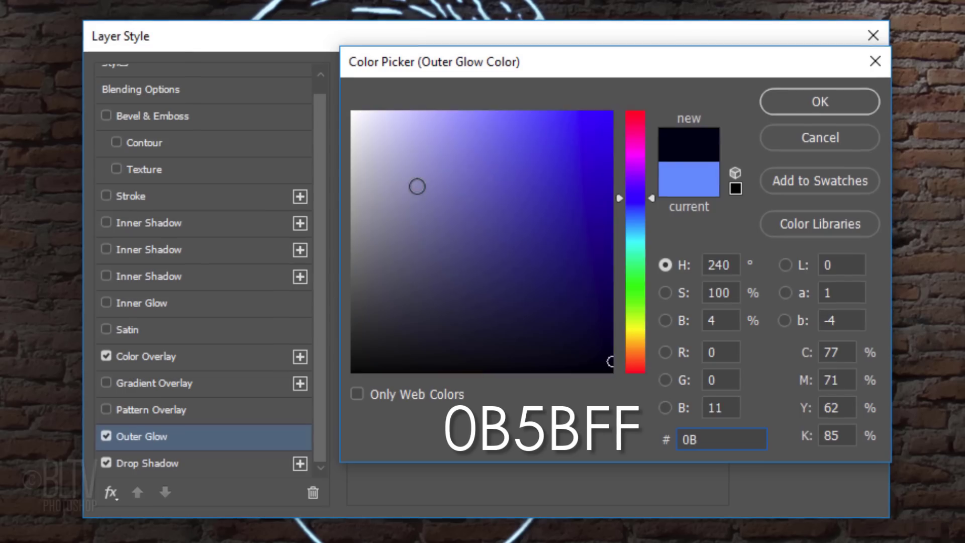
text(5B)
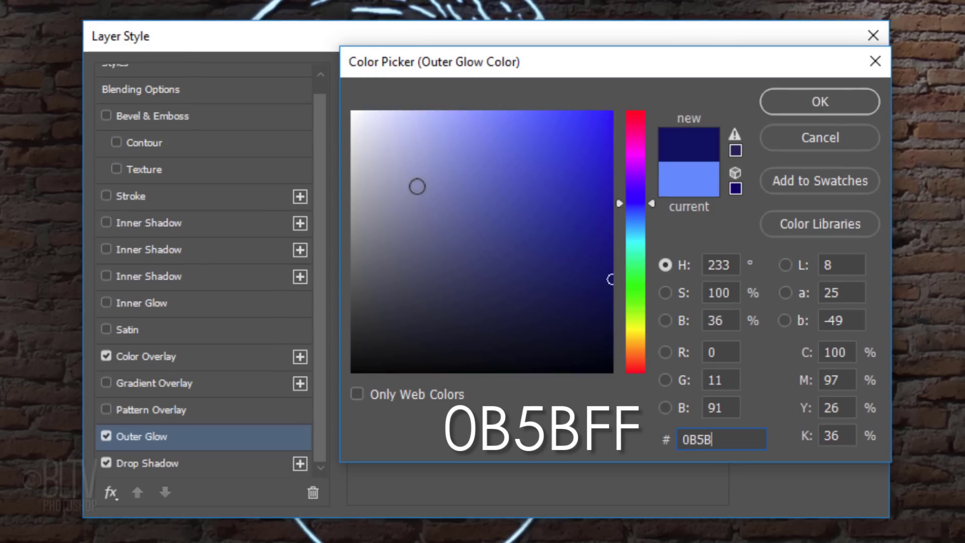
text(FF)
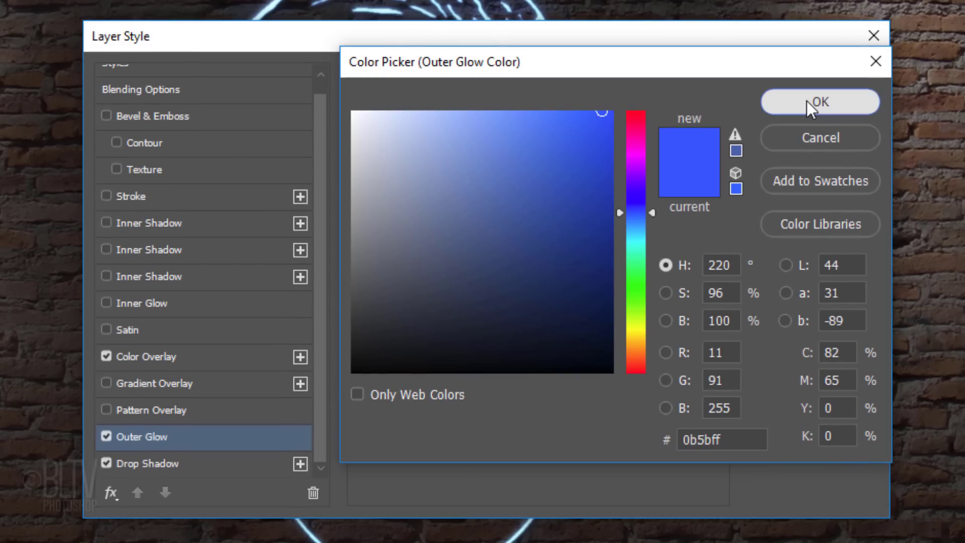
click(807, 101)
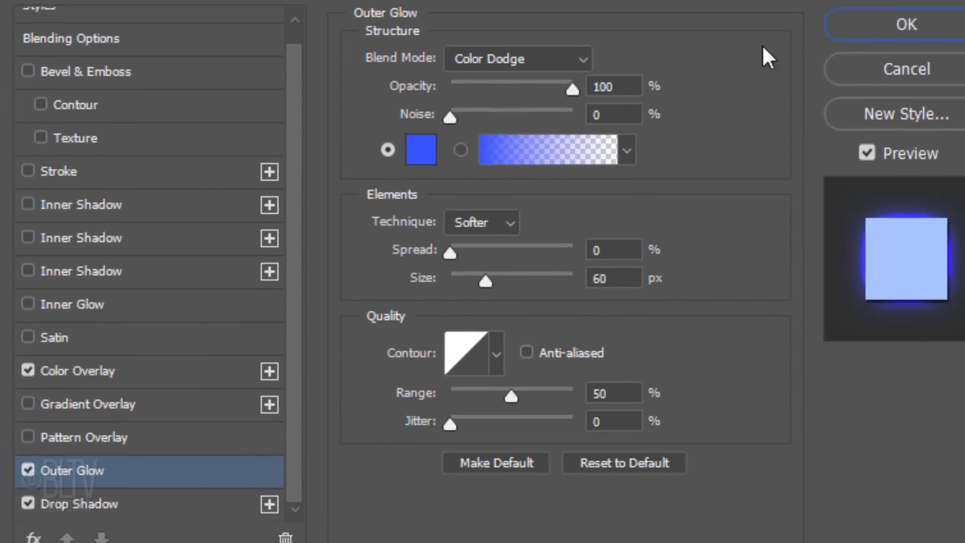
click(588, 59)
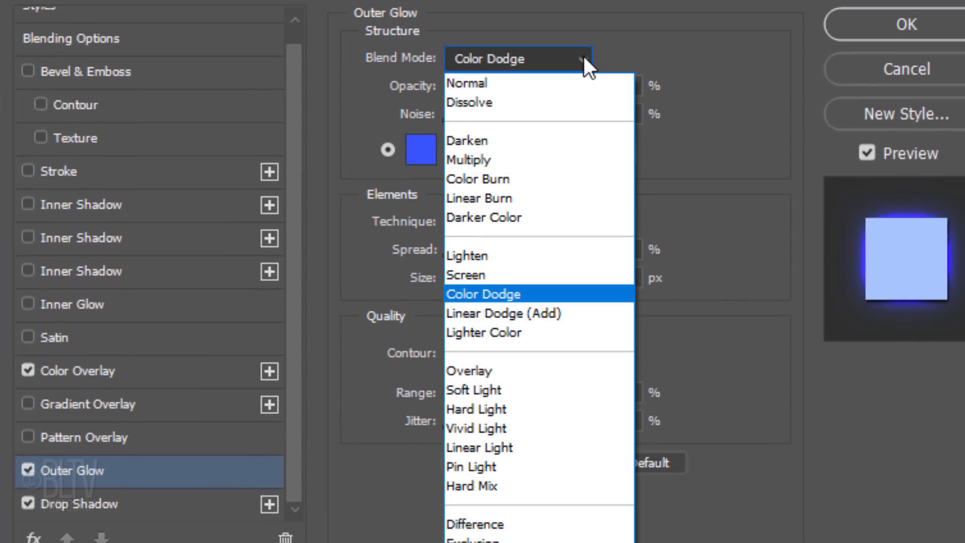
click(472, 78)
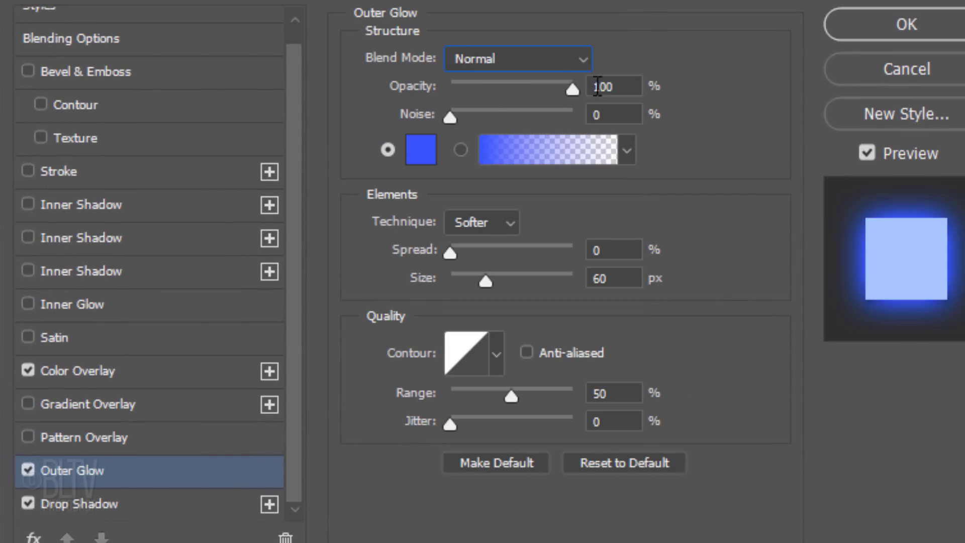
double_click(614, 86)
text(75)
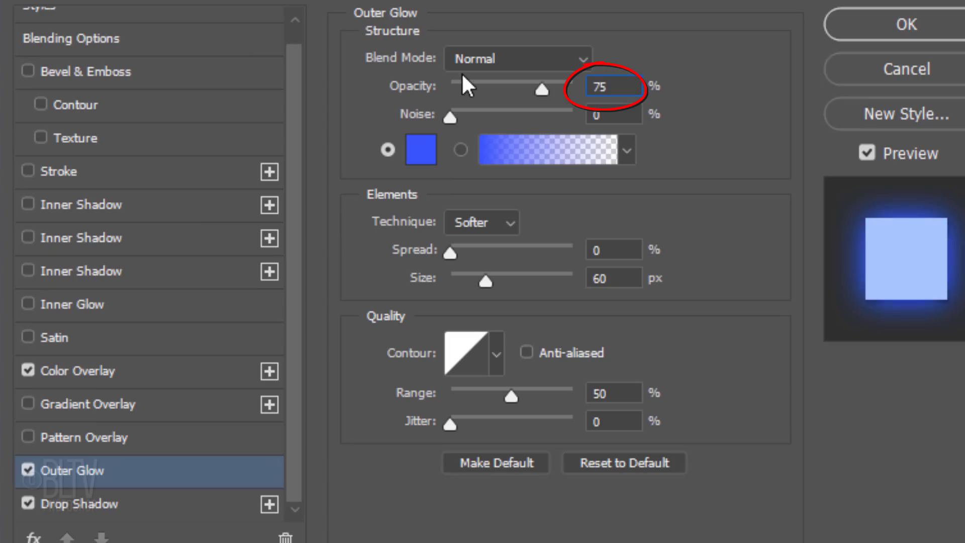
double_click(611, 278)
text(10)
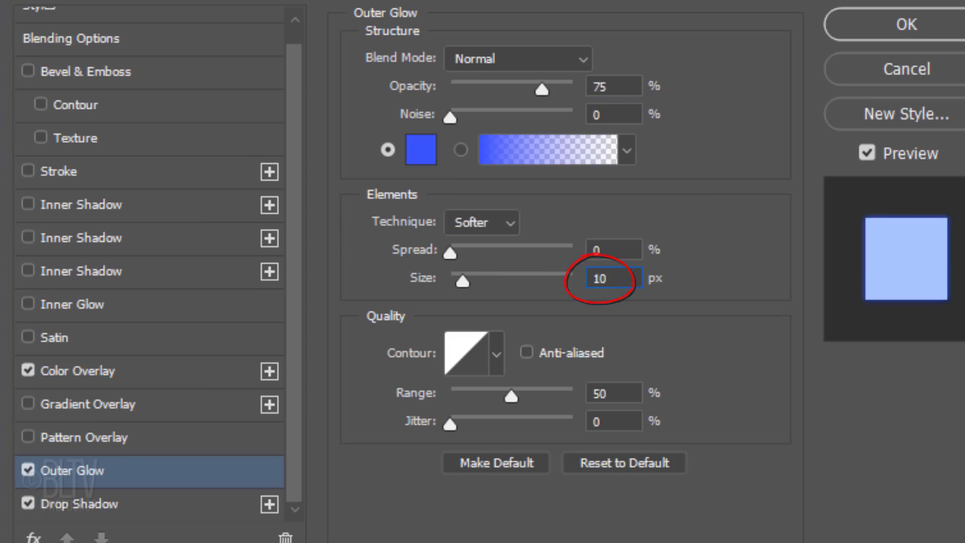
Step: Change Neon Glow 2's drop shadow blend mode to Color Burn
click(85, 504)
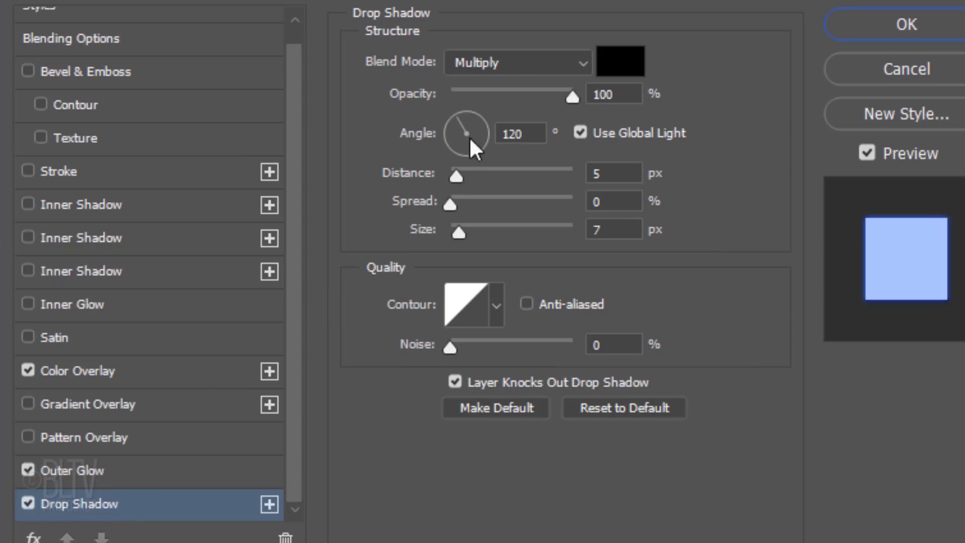
click(517, 61)
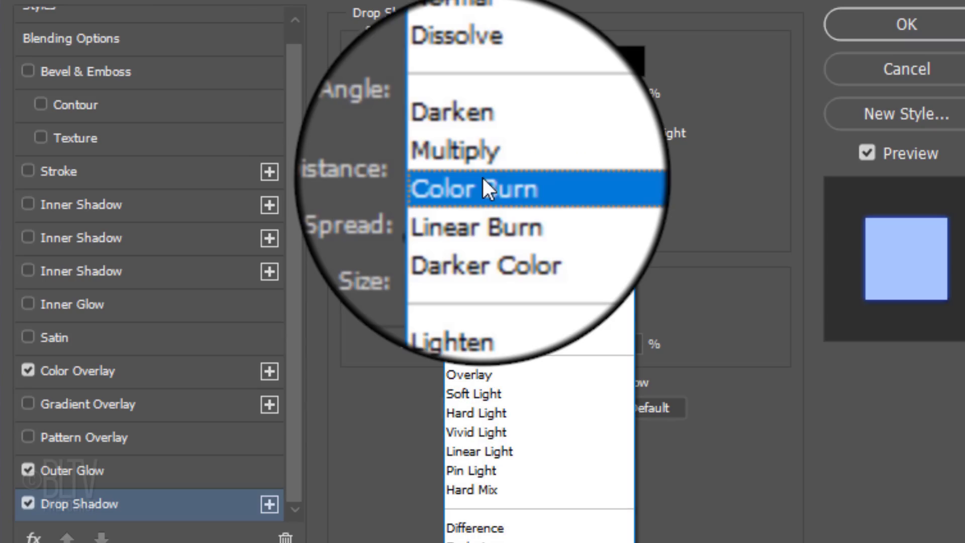
click(483, 176)
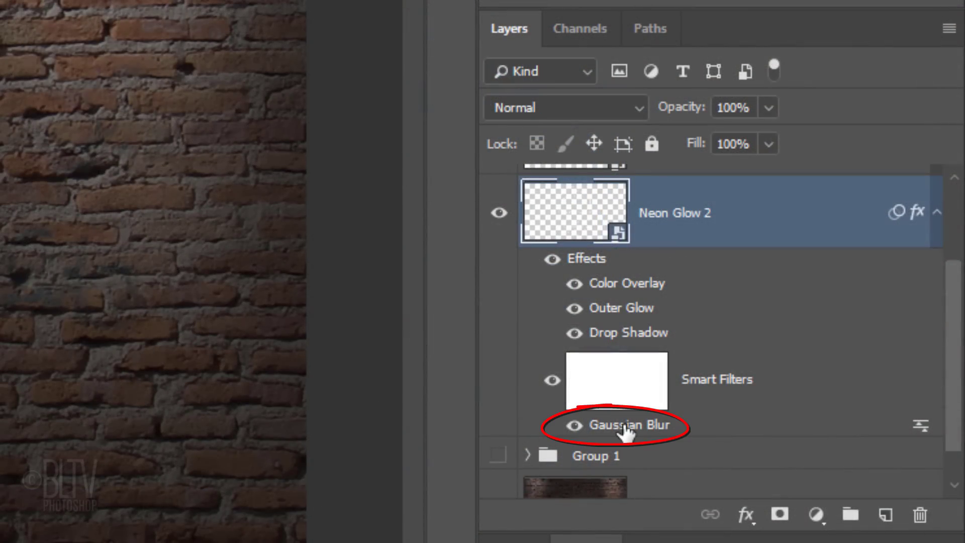
Step: Raise the Gaussian Blur smart filter radius on Neon Glow 2 to 5 pixels
double_click(625, 427)
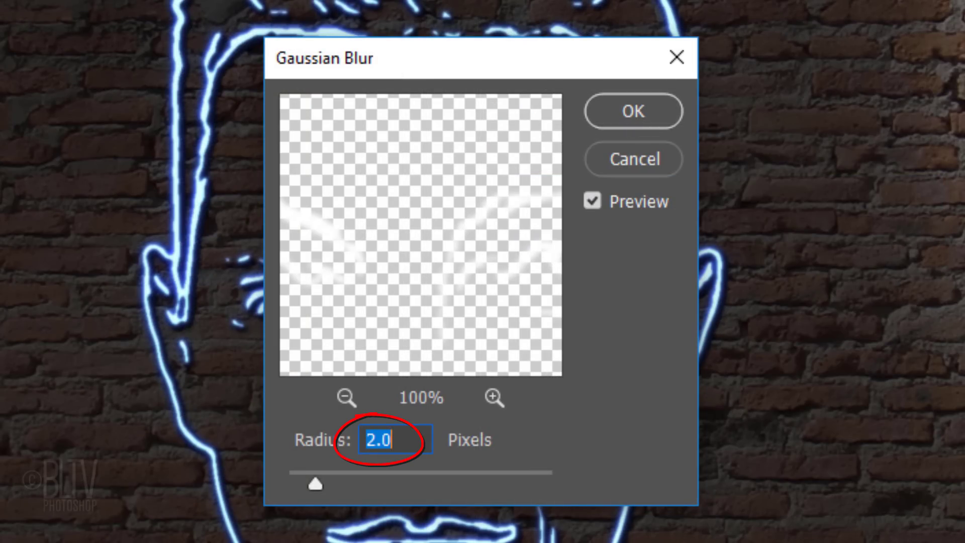
text(5)
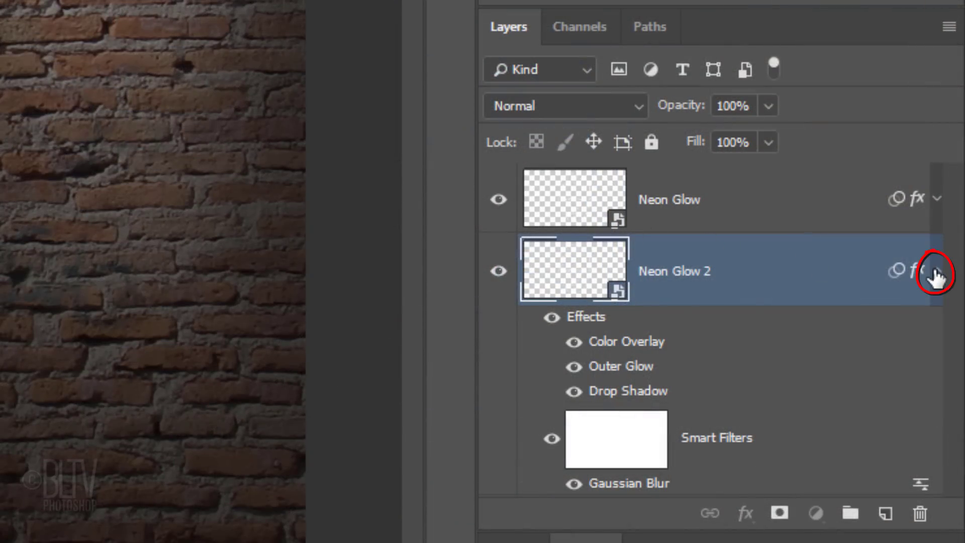
Step: Collapse Neon Glow 2's effects and add an empty Layer 4 beneath it
click(937, 276)
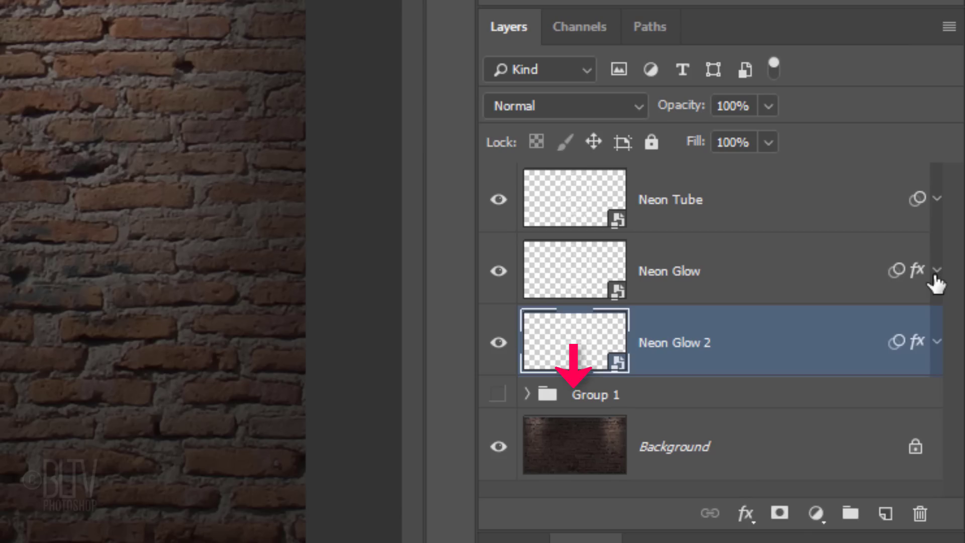
ctrl+click(885, 513)
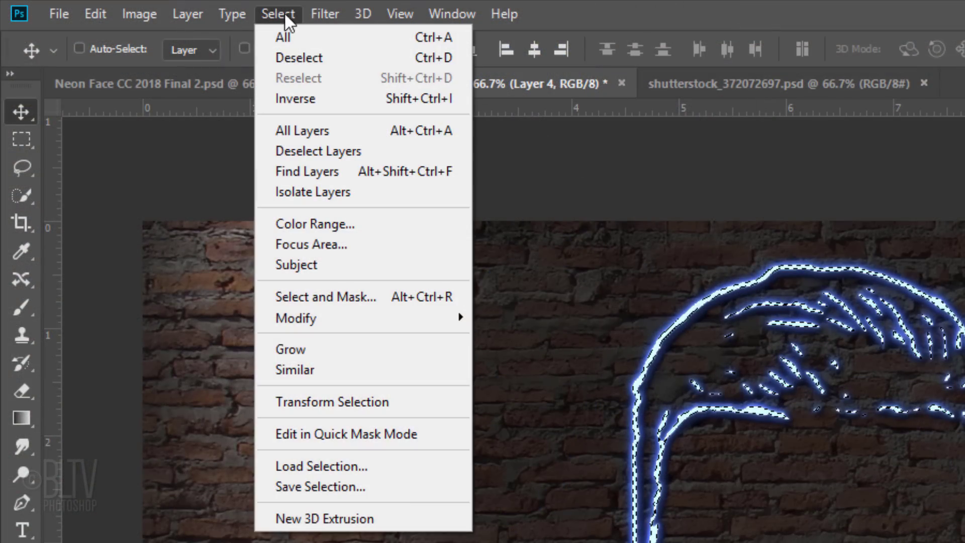
Step: Expand the neon-line selection by 20 px and feather it by 30 px
mouse_move(314, 318)
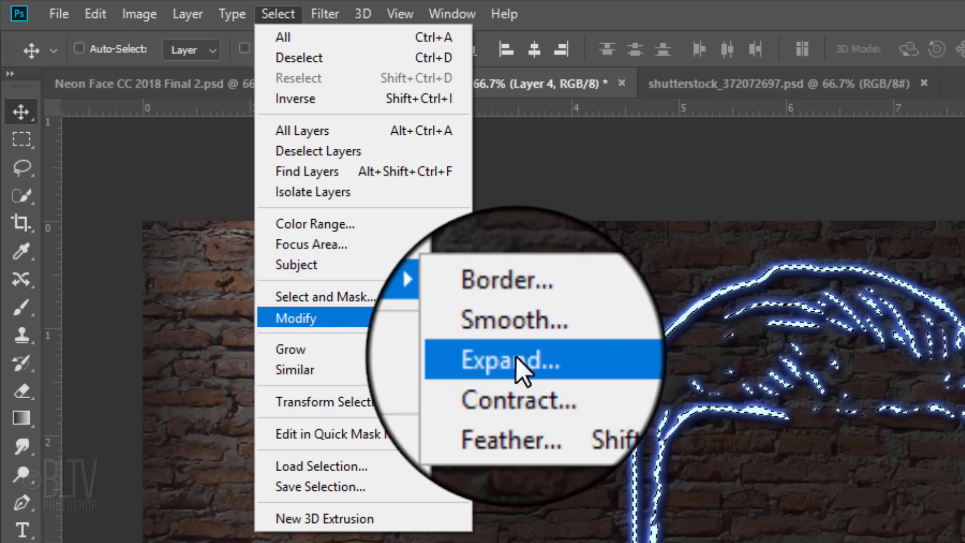
click(515, 355)
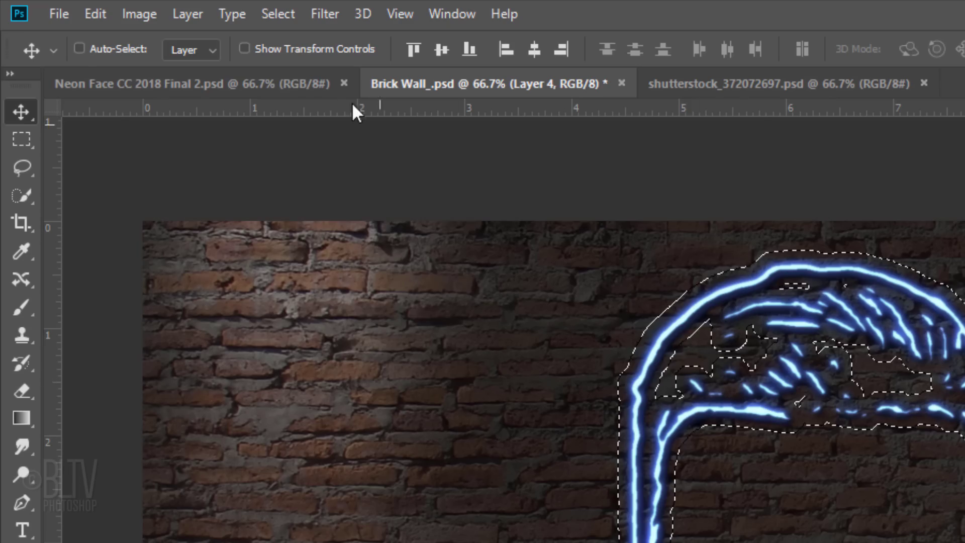
click(285, 13)
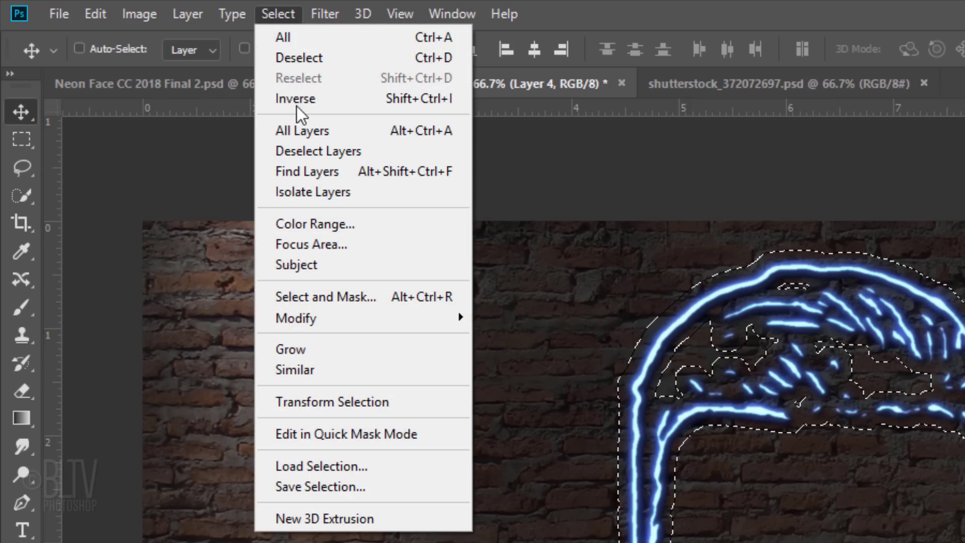
mouse_move(324, 317)
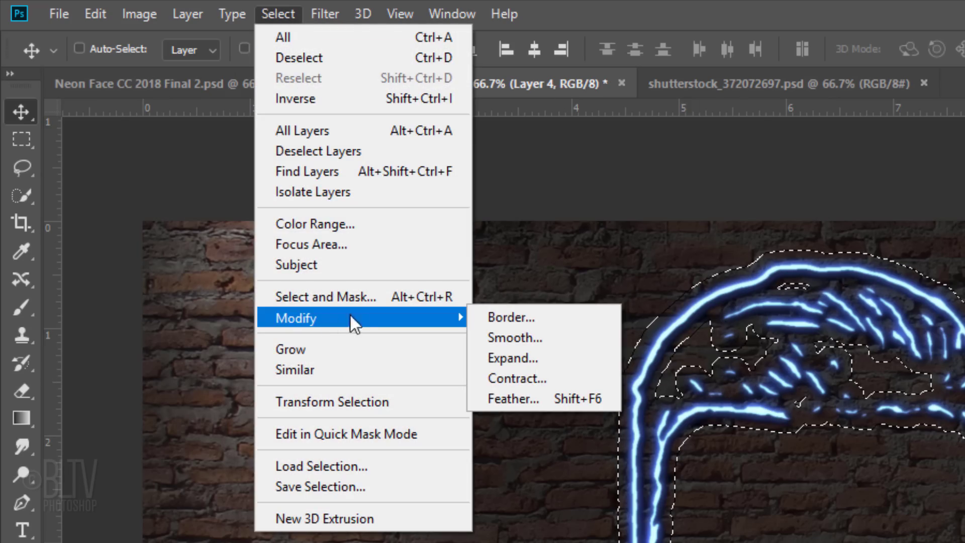
click(540, 398)
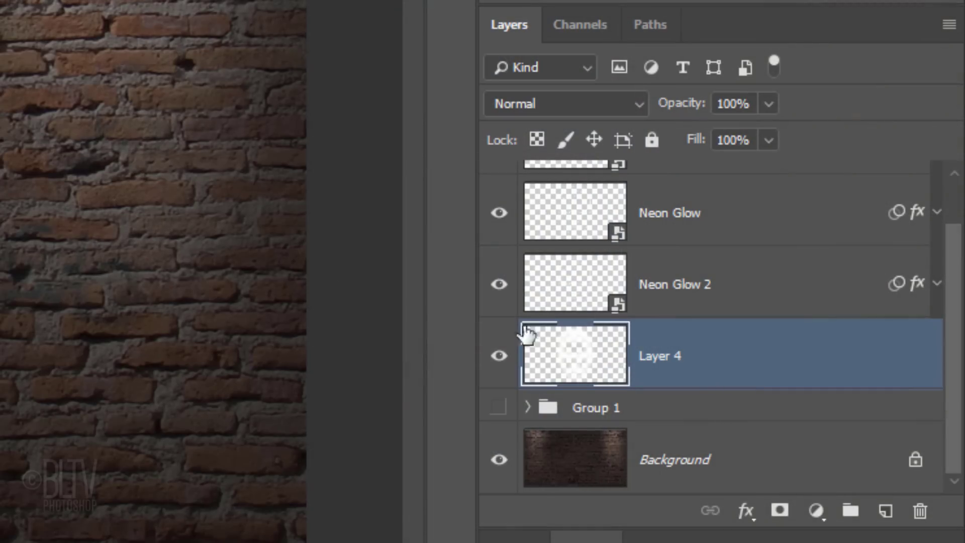
Step: Rename Layer 4 to 'Brick Glow'
double_click(659, 357)
text(Brick Glo)
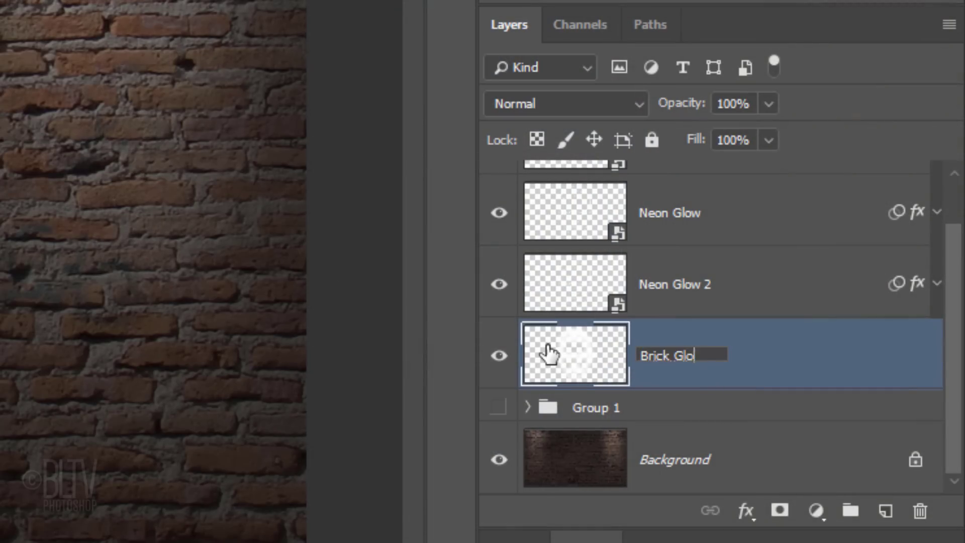
text(w)
key(Return)
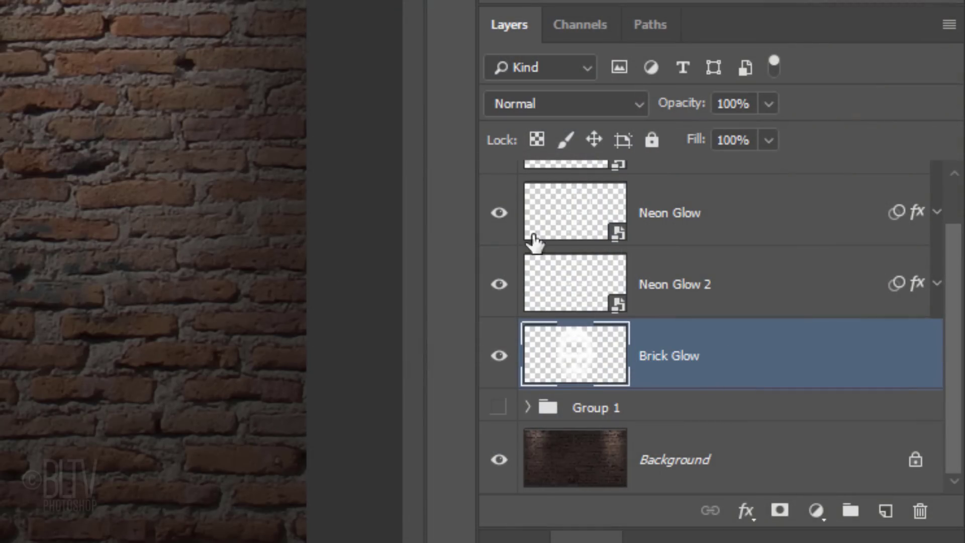
Step: Set Brick Glow to Overlay blend mode at 60% opacity
click(532, 104)
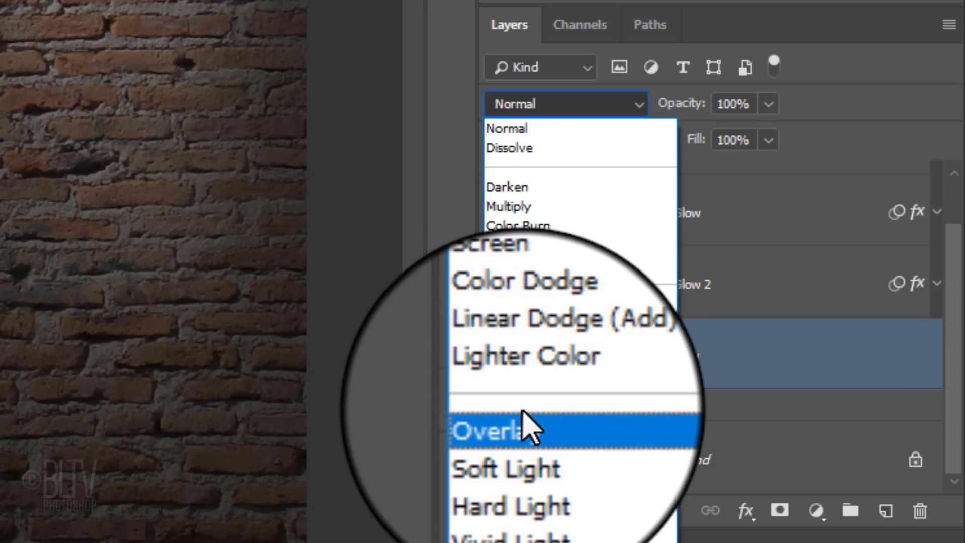
click(524, 400)
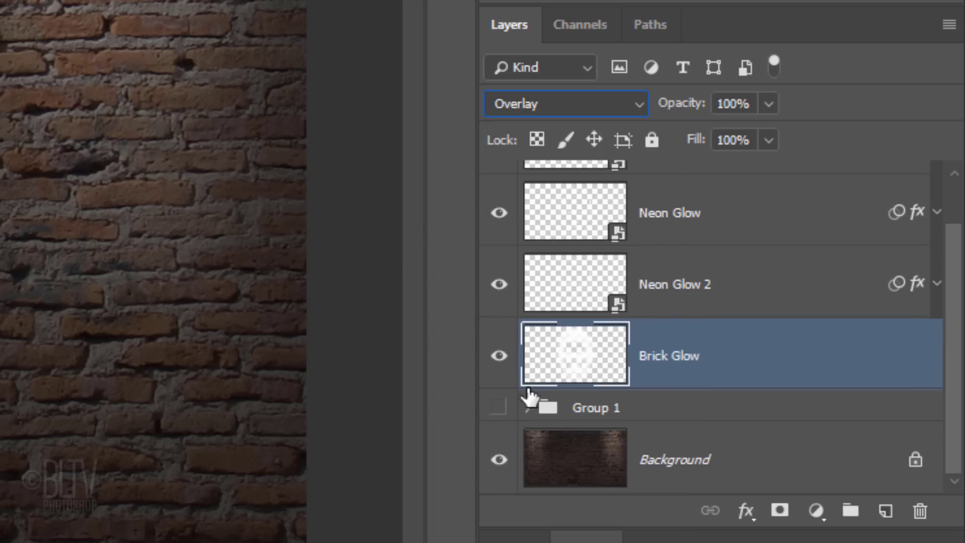
click(741, 105)
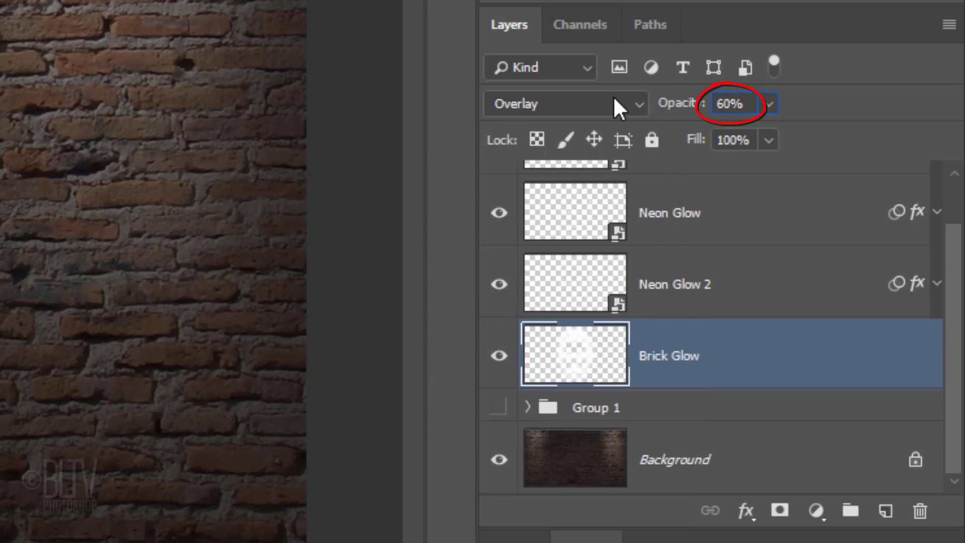
key(Return)
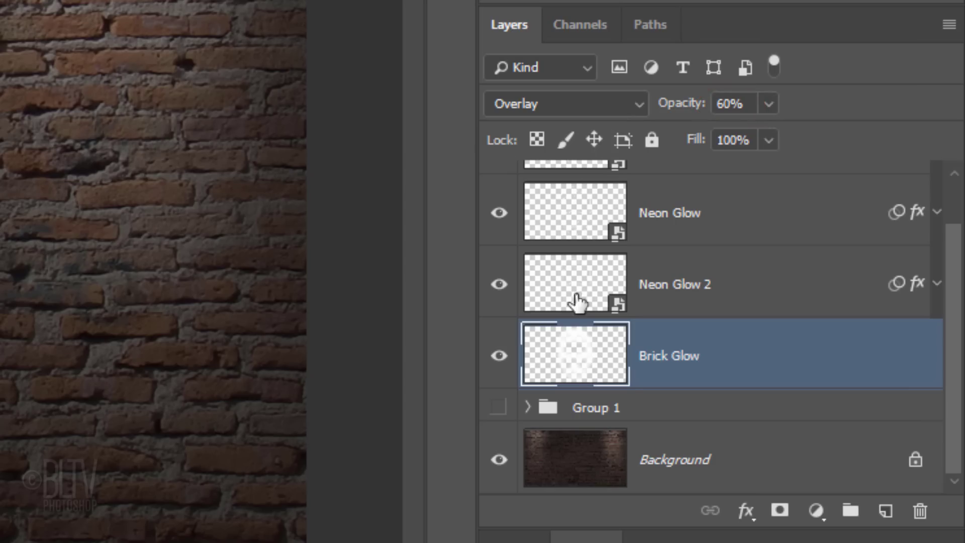
Step: Turn on a Color Overlay for Brick Glow using colour 0042FF
double_click(580, 361)
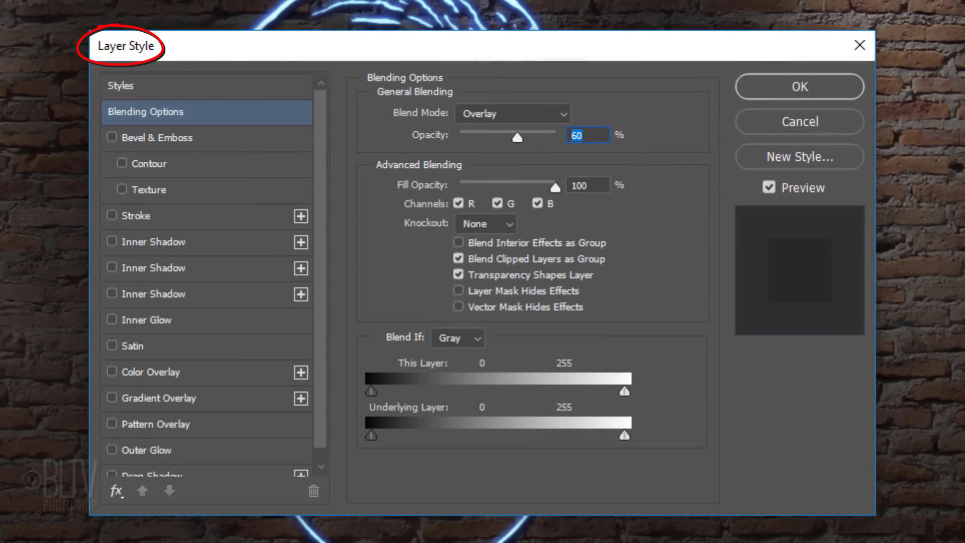
click(777, 408)
click(152, 372)
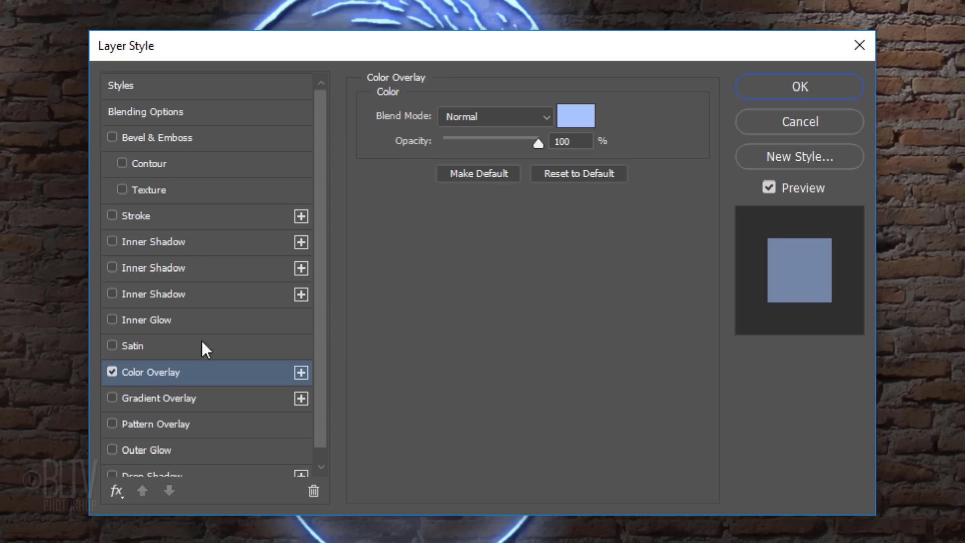
click(567, 119)
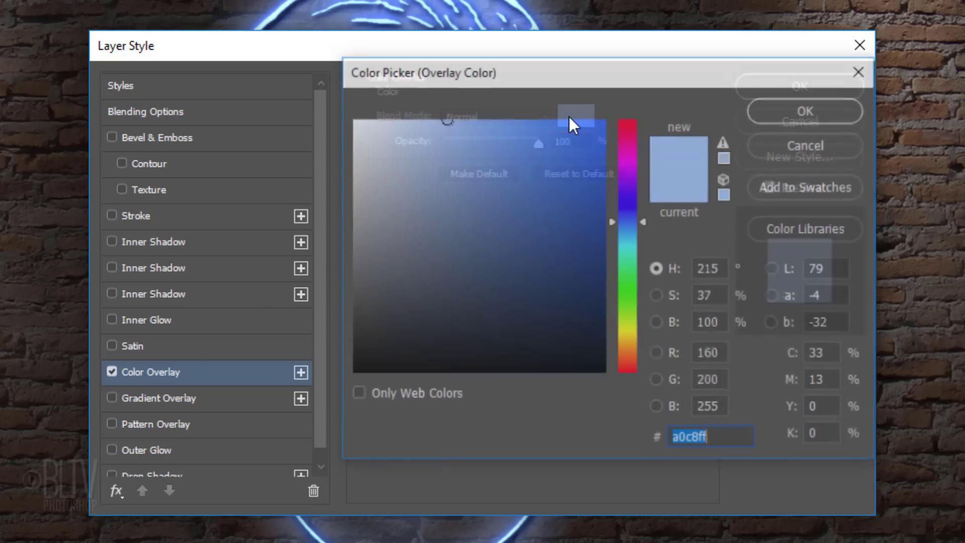
text(0)
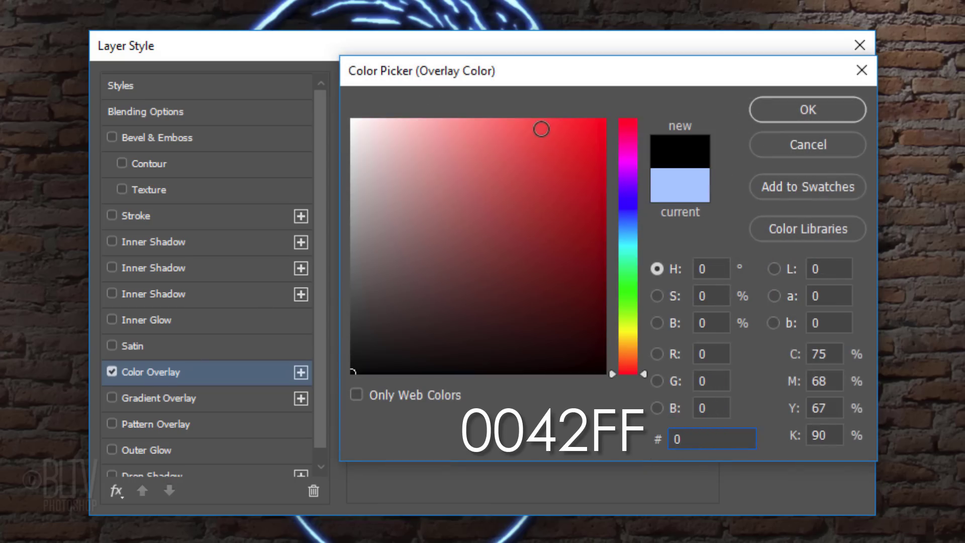
text(04)
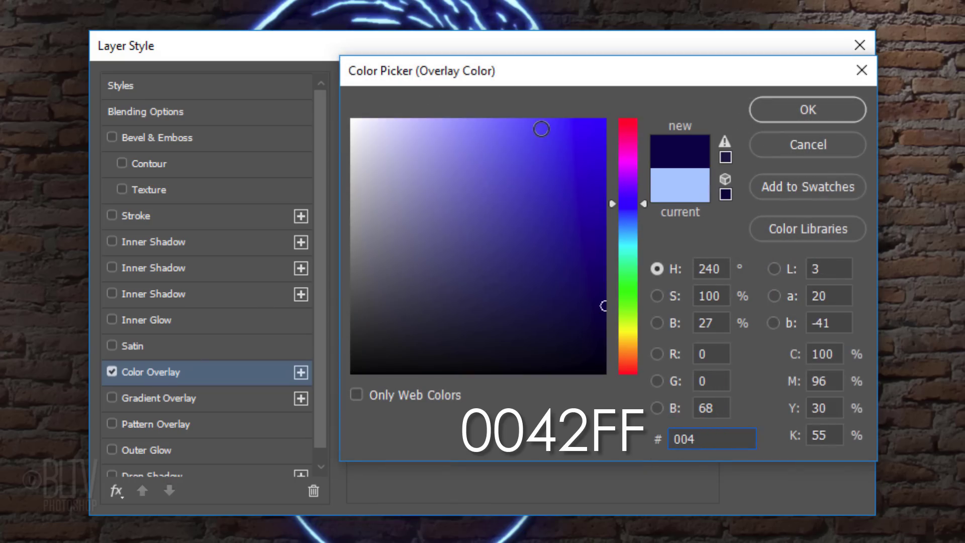
text(2FF)
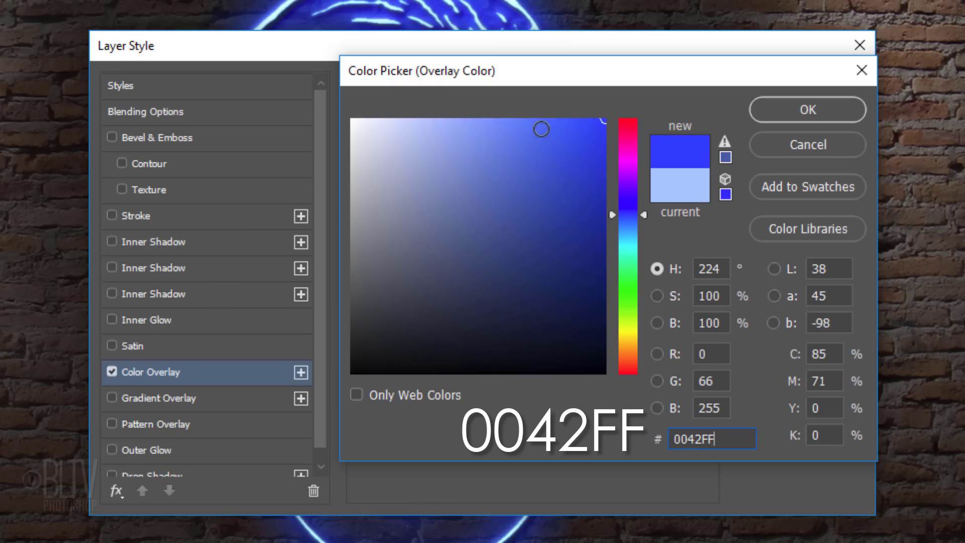
click(811, 107)
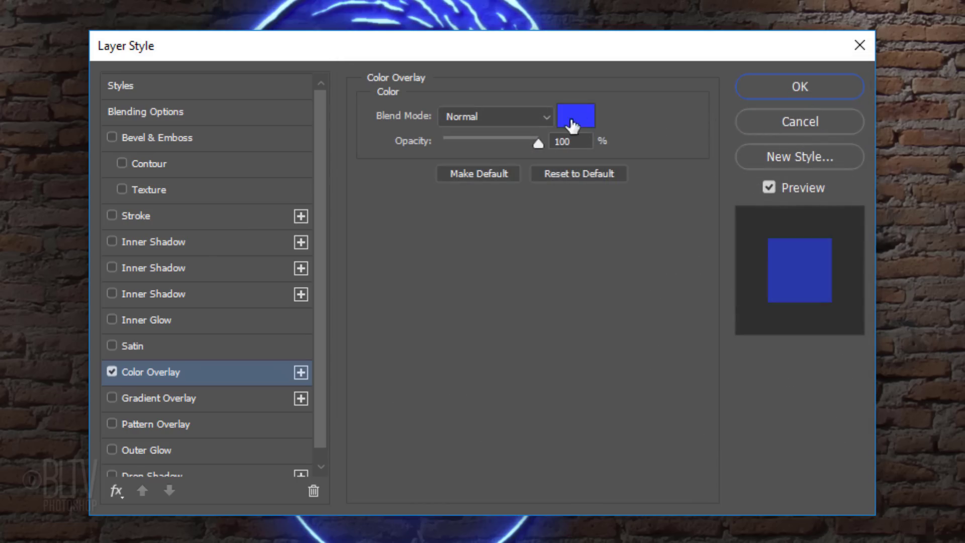
Step: Set the overlay to Color blend mode at 70% opacity
click(545, 116)
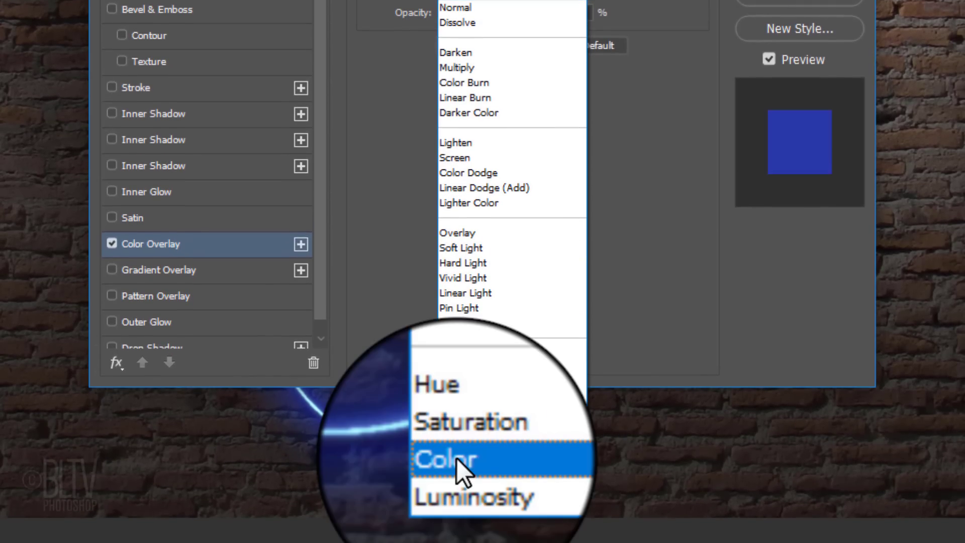
click(455, 459)
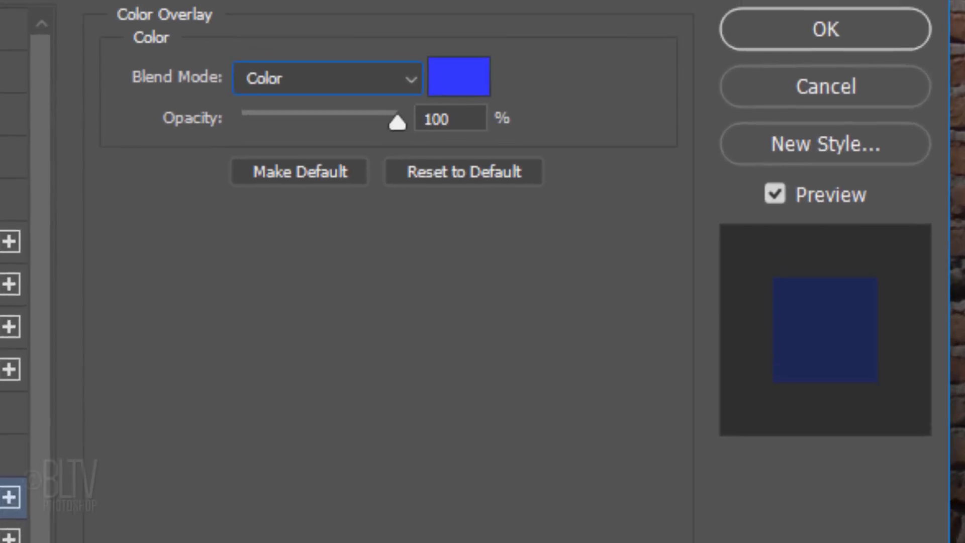
click(432, 117)
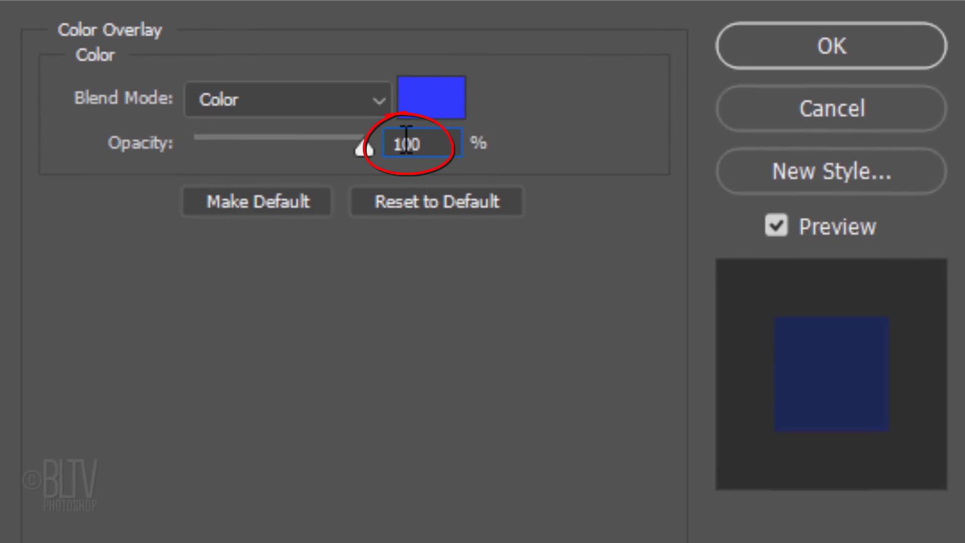
double_click(406, 145)
text(70)
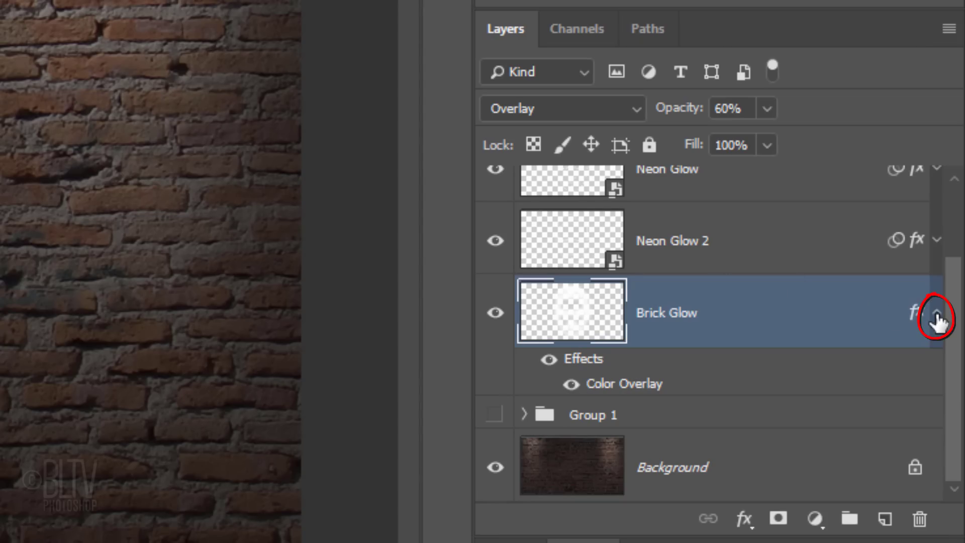
Step: Collapse Brick Glow's effects and add a new layer below it named Brick Glow outer
click(937, 314)
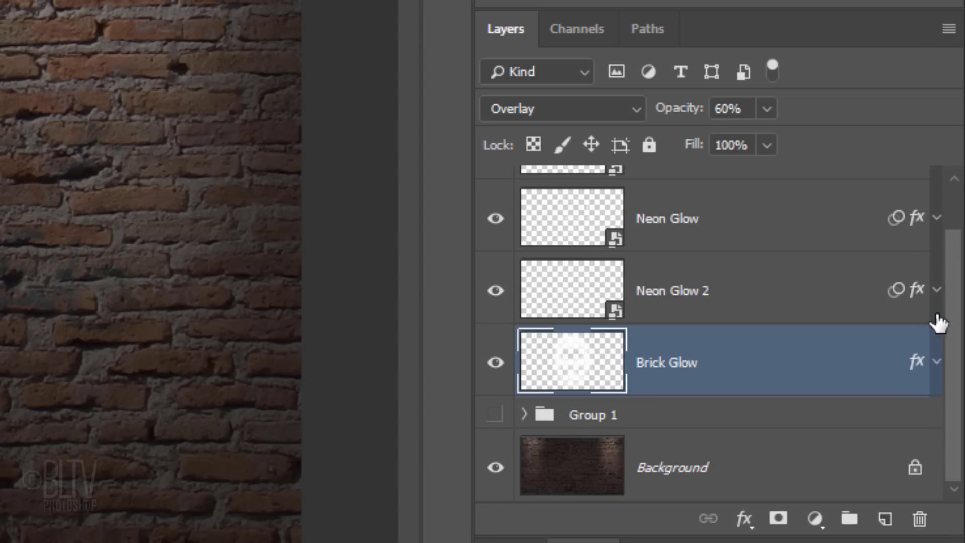
ctrl+click(887, 527)
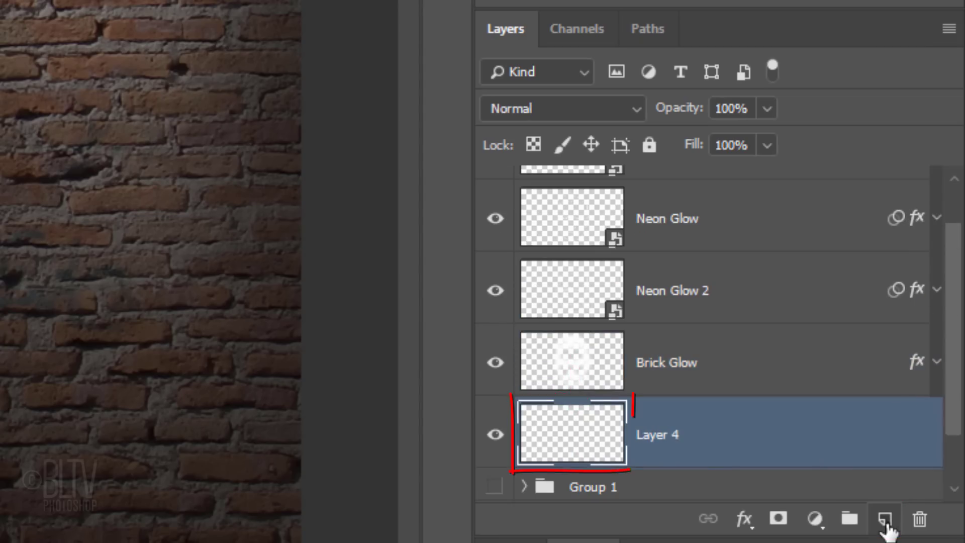
double_click(659, 435)
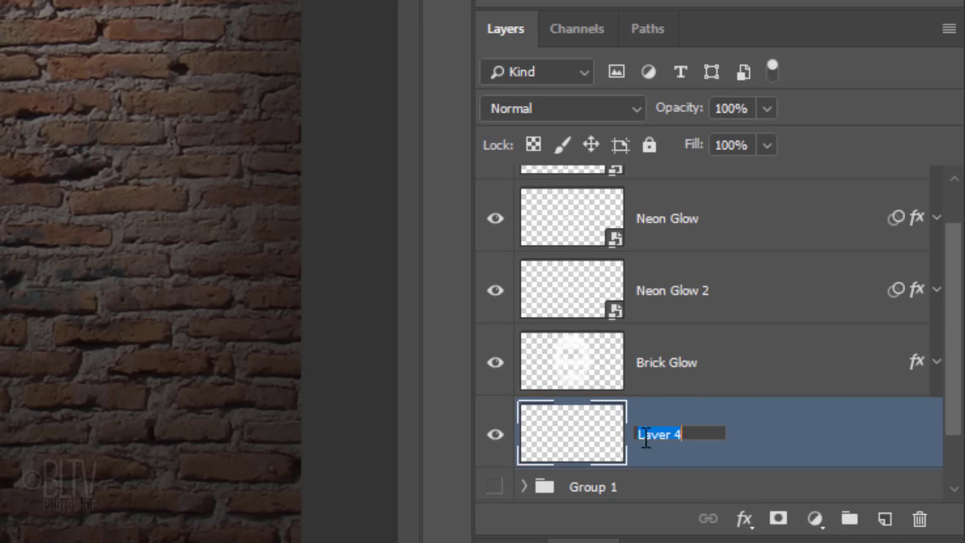
text(Brick Glow outer)
key(Return)
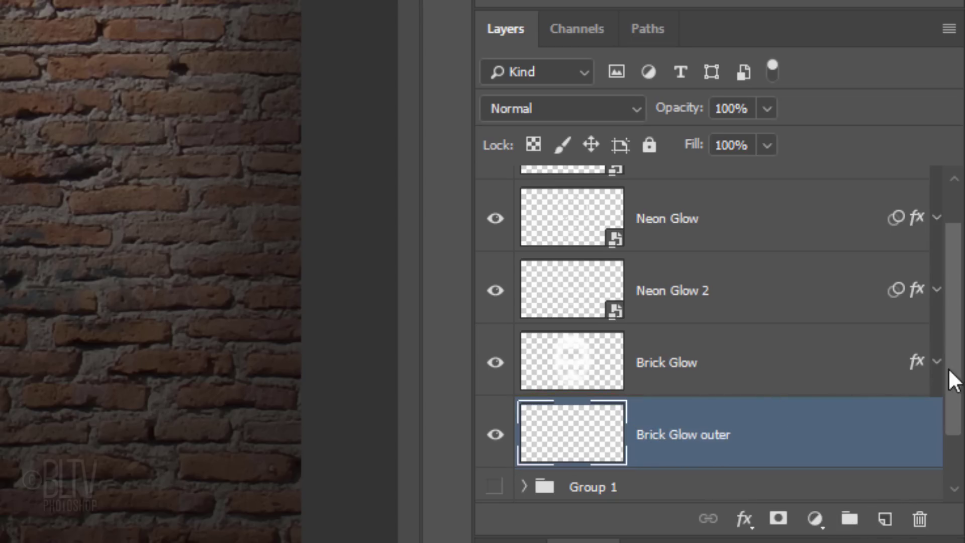
scroll(950, 377, up, 2)
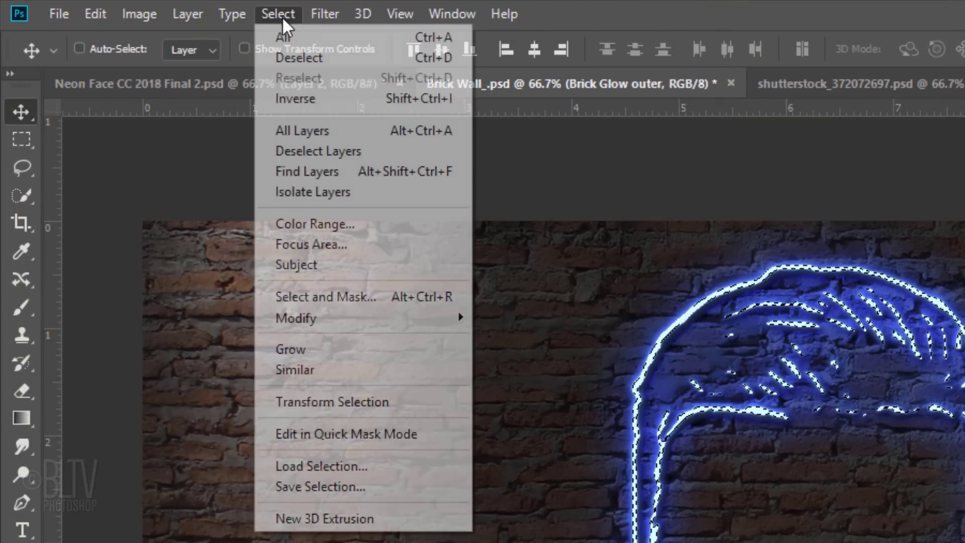
Step: Expand the neon-line selection by 100 px, then feather its edges
mouse_move(307, 314)
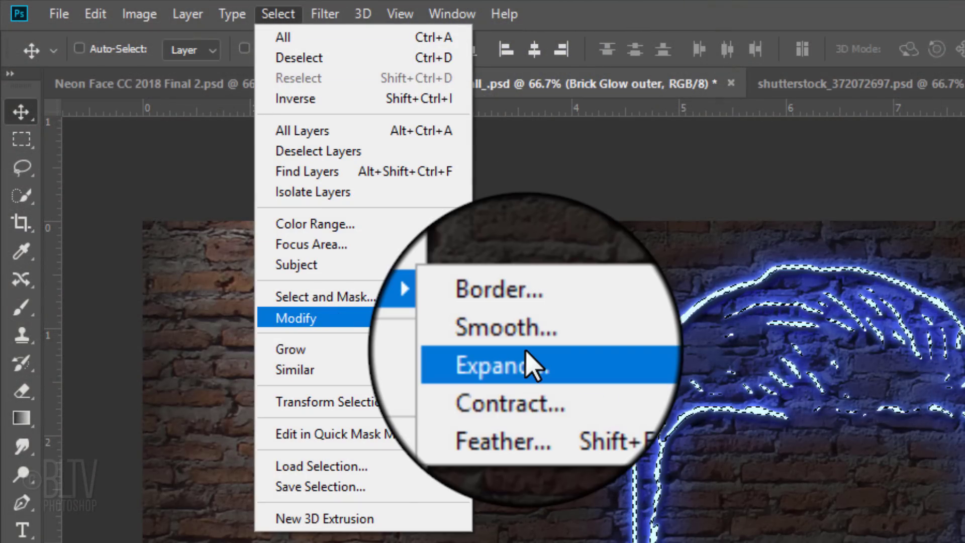
click(526, 358)
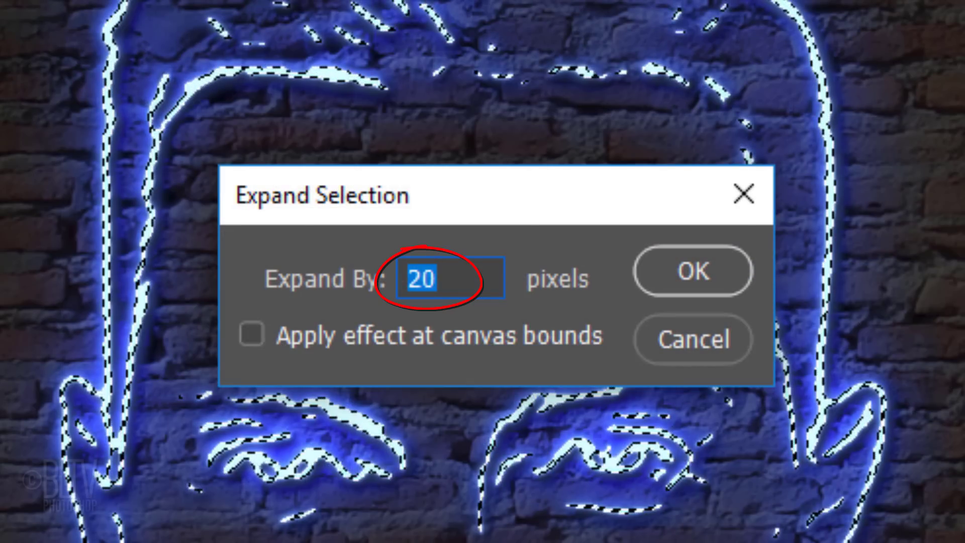
text(100)
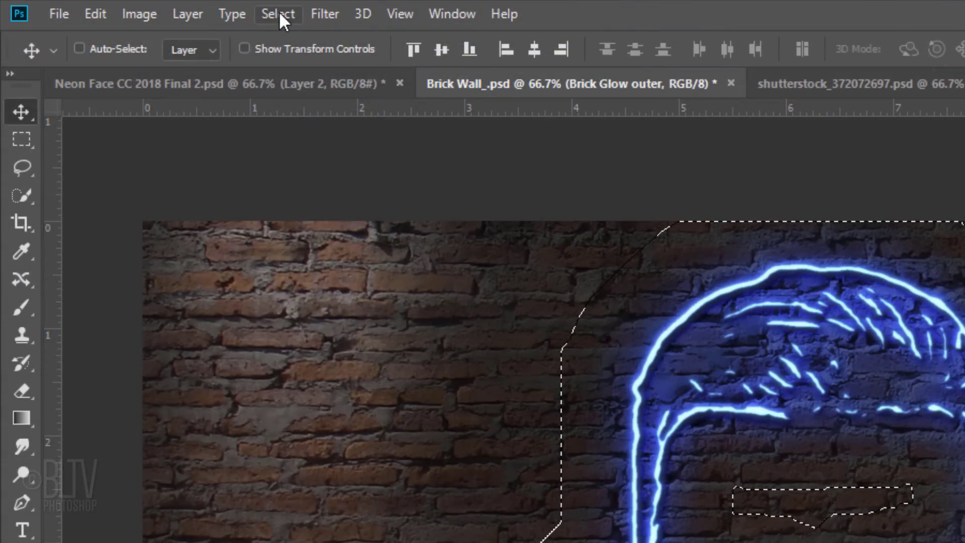
click(278, 14)
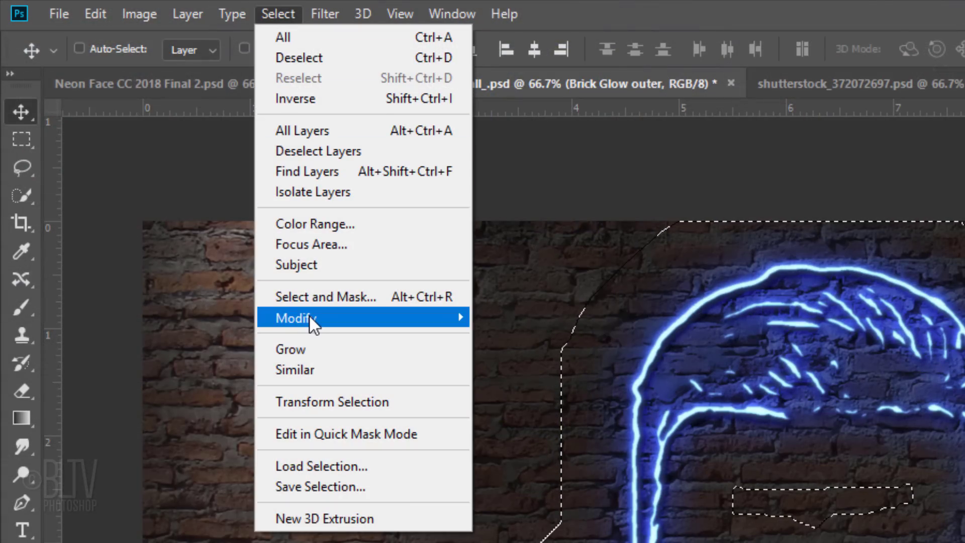
mouse_move(310, 316)
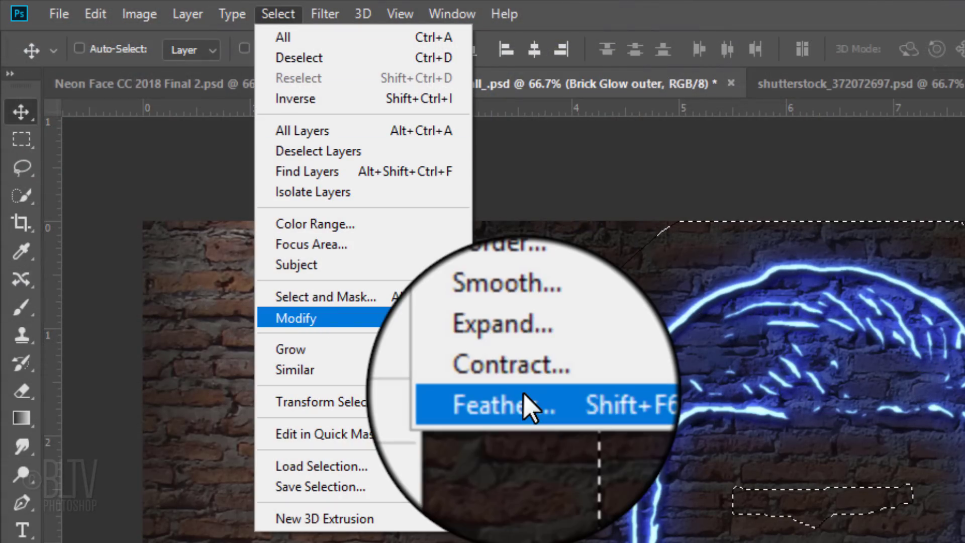
click(523, 391)
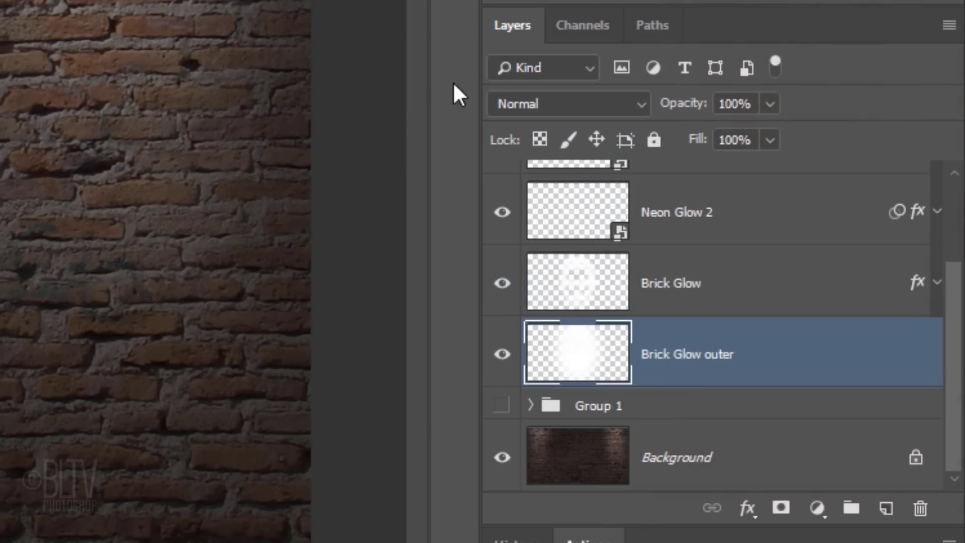
Step: Set Brick Glow outer to Overlay blending and enable its blue Color Overlay
click(539, 103)
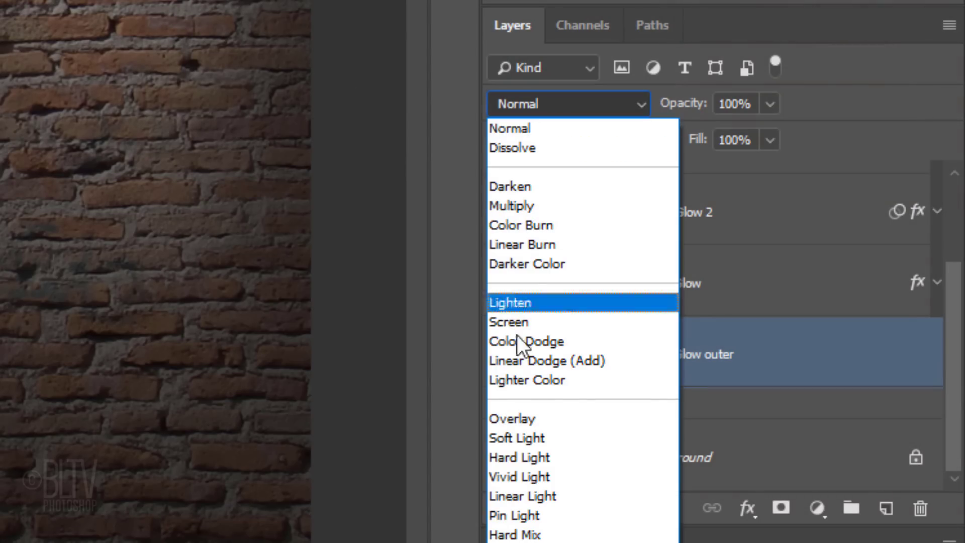
click(515, 407)
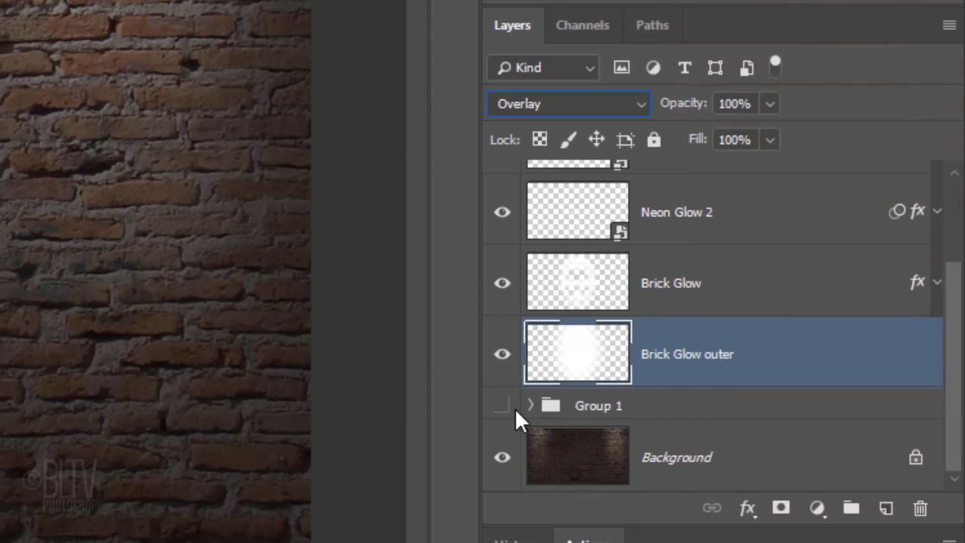
double_click(574, 360)
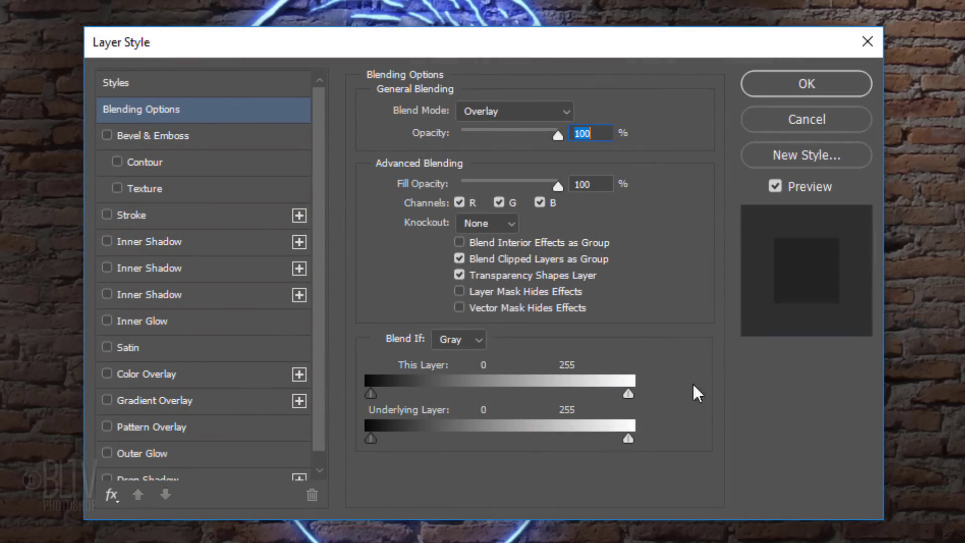
click(155, 374)
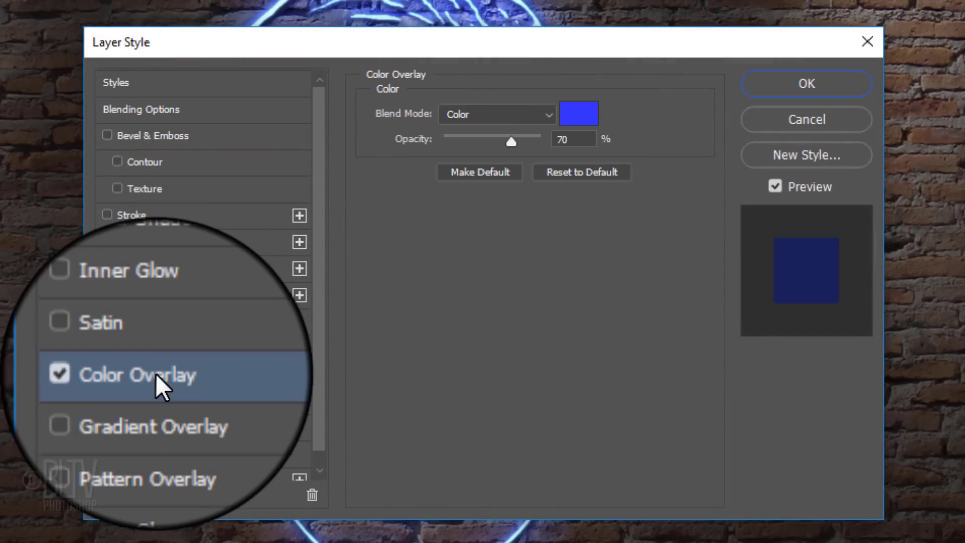
click(810, 84)
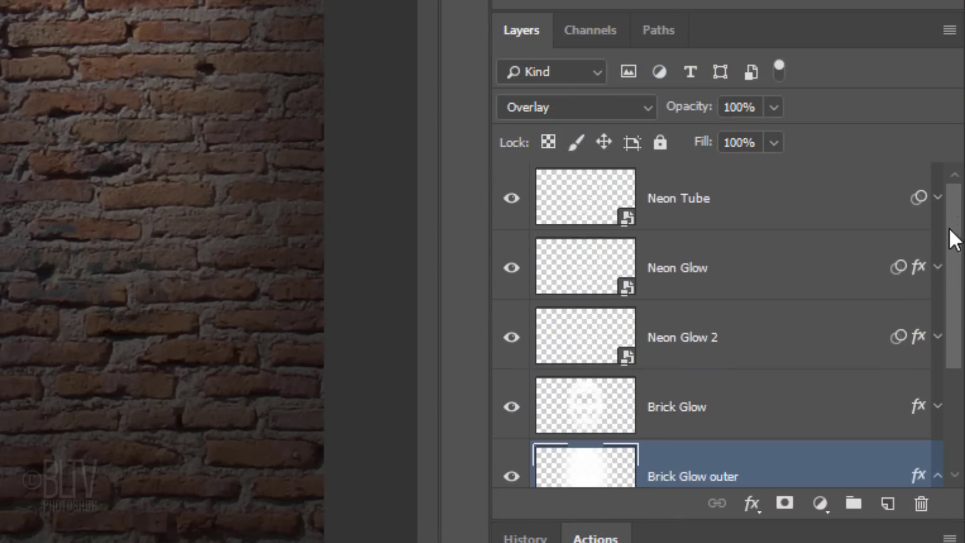
Step: Add a Levels adjustment above Neon Tube with the white input at 210
click(613, 197)
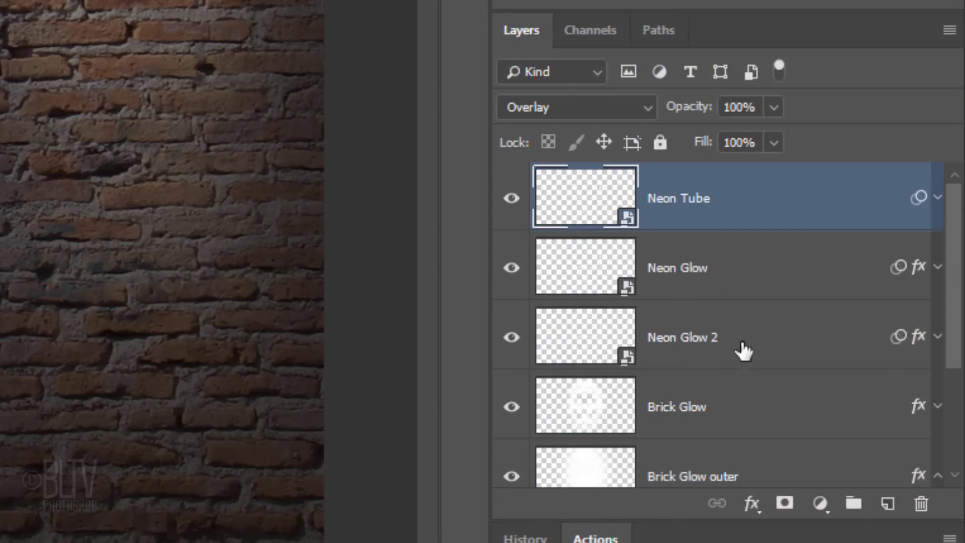
click(819, 504)
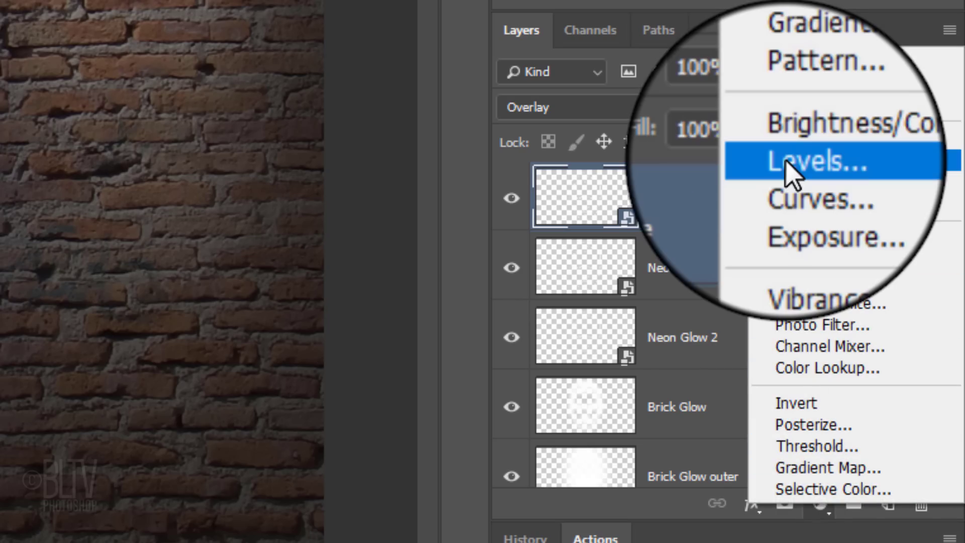
click(787, 226)
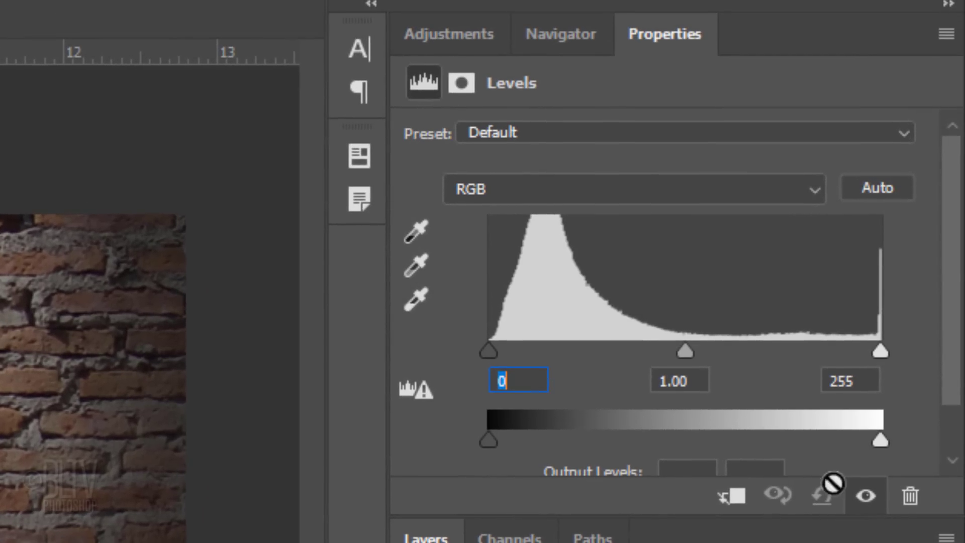
click(884, 235)
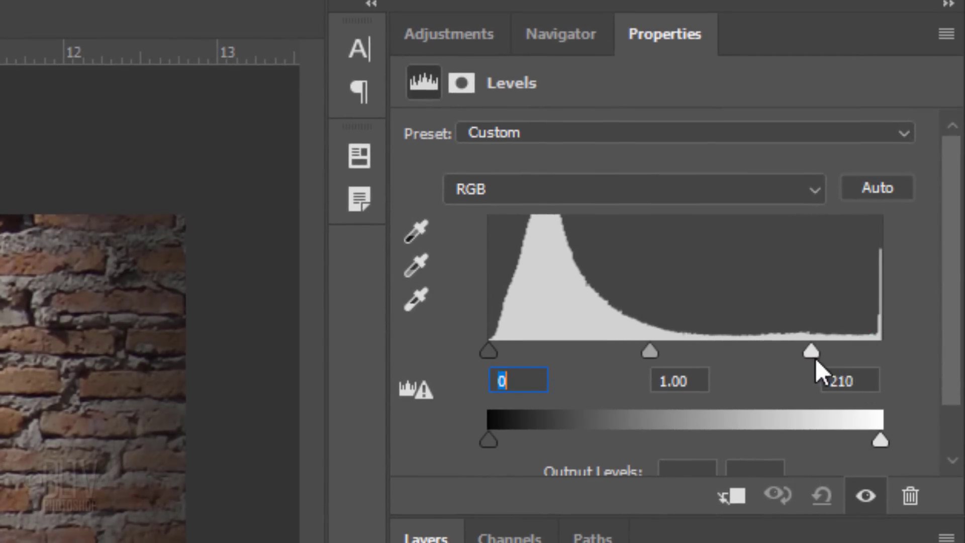